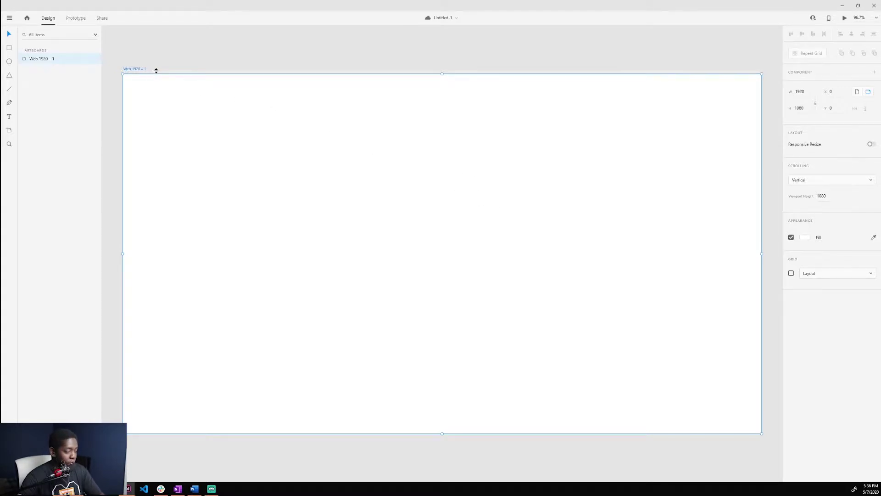
key(ctrl+1)
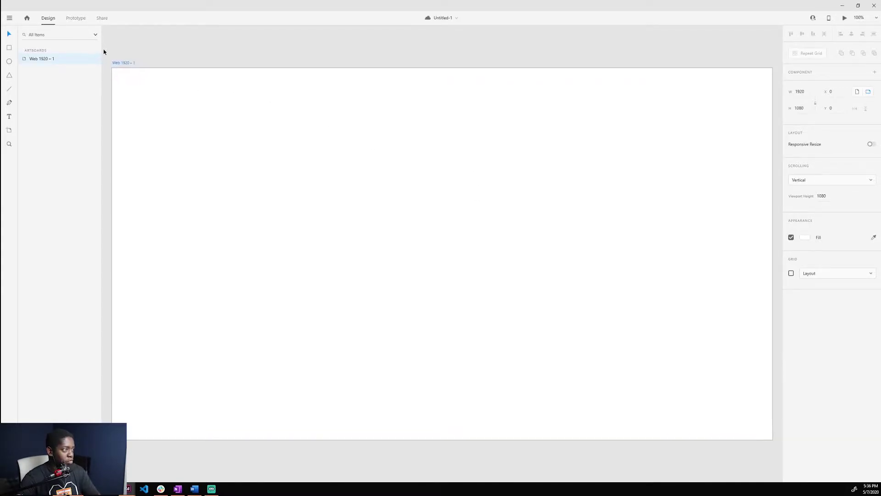
key(ctrl+2)
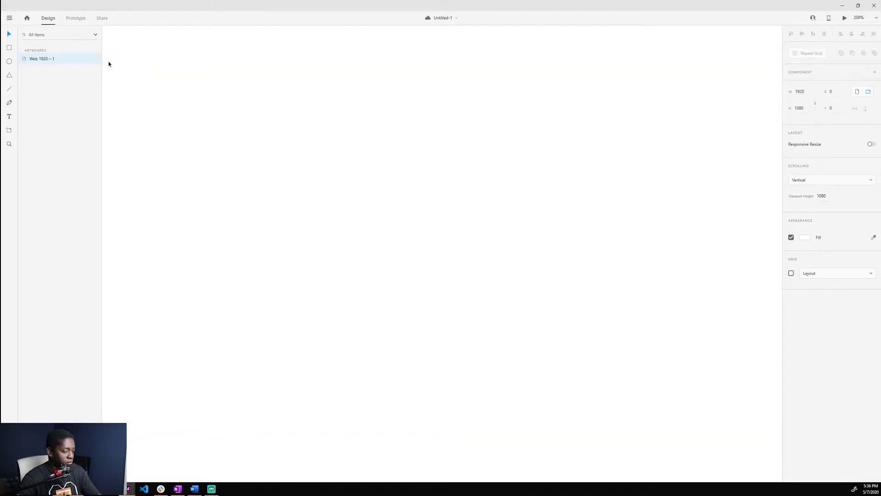
key(ctrl+0)
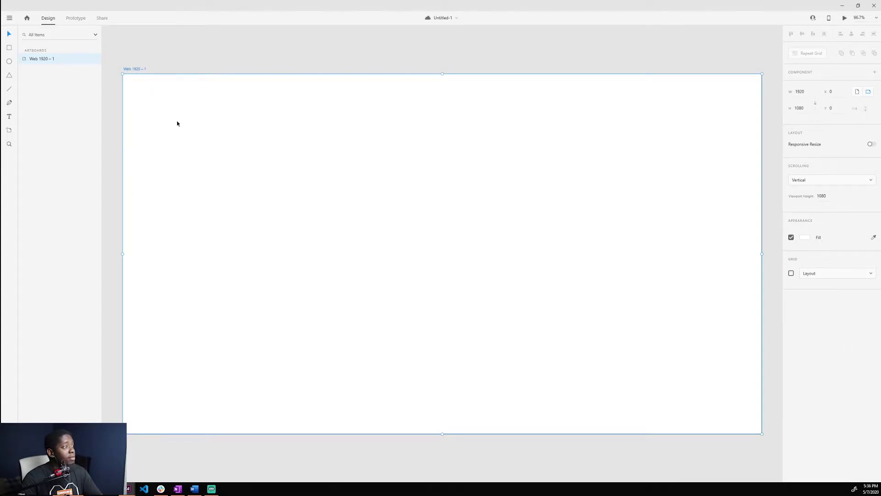
click(698, 329)
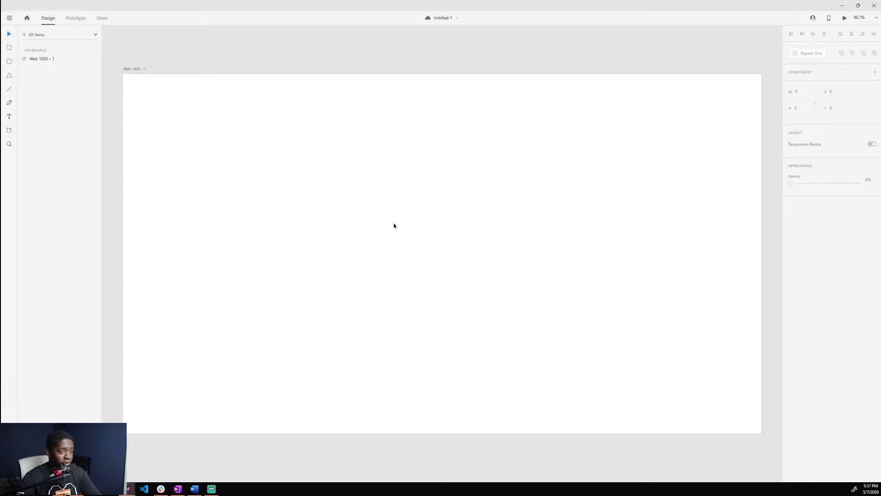
Step: Draw a rectangle and fit it to the artboard's right half, 960 wide by 1080 high
click(10, 48)
drag(357, 132, 635, 402)
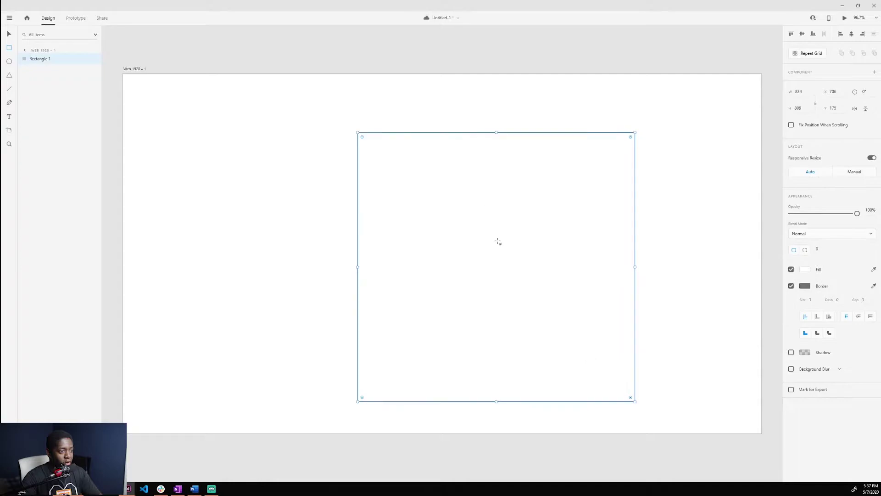
key(v)
drag(464, 252, 590, 192)
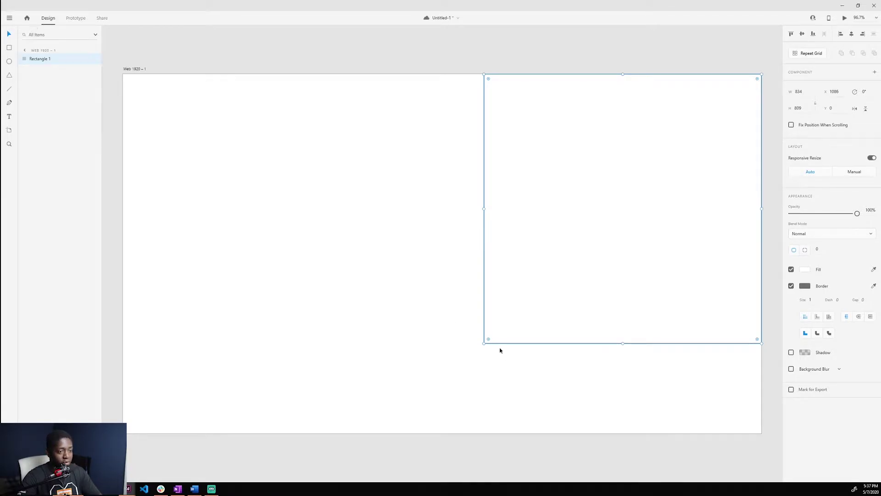
drag(622, 344, 652, 434)
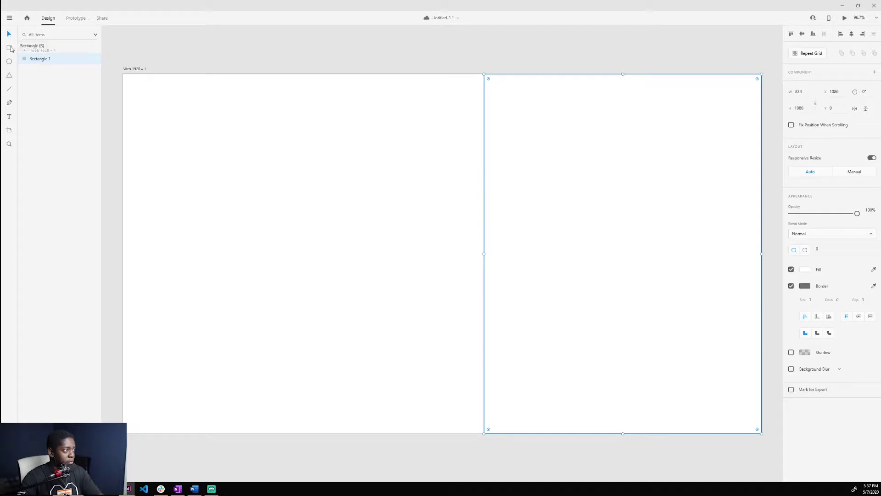
drag(484, 253, 442, 242)
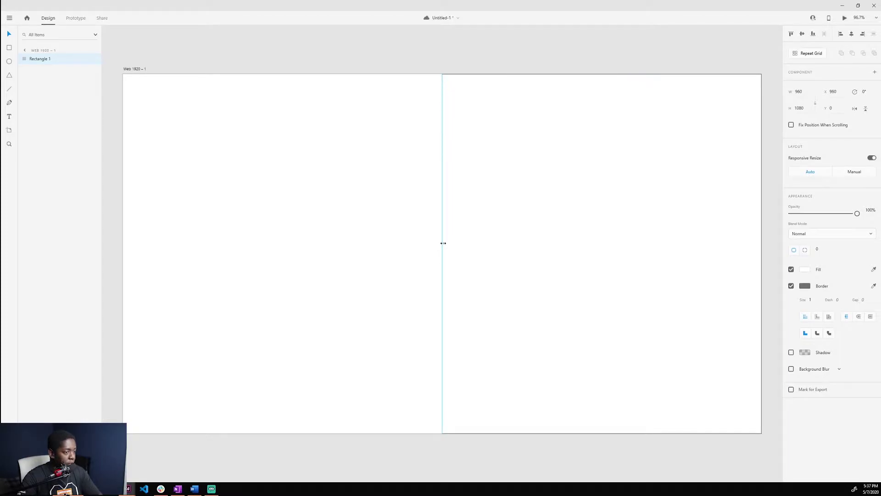
drag(443, 243, 443, 245)
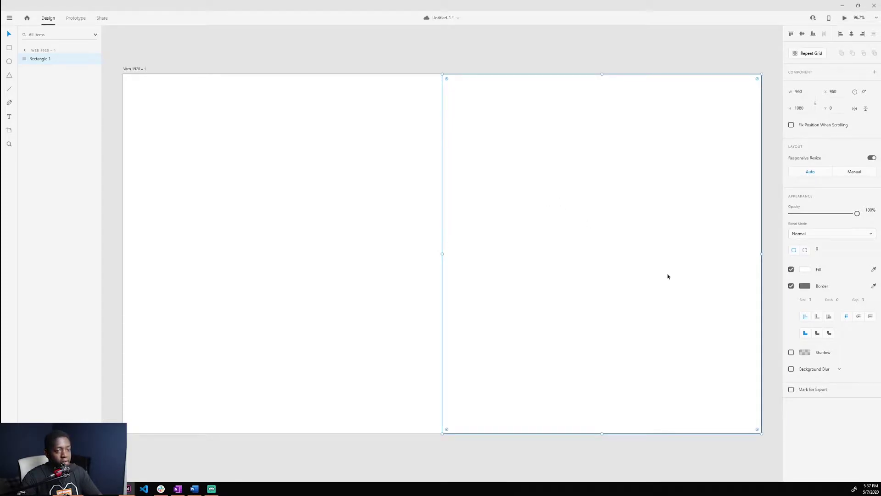
Step: Remove the border from the right-half rectangle and save the document
click(790, 285)
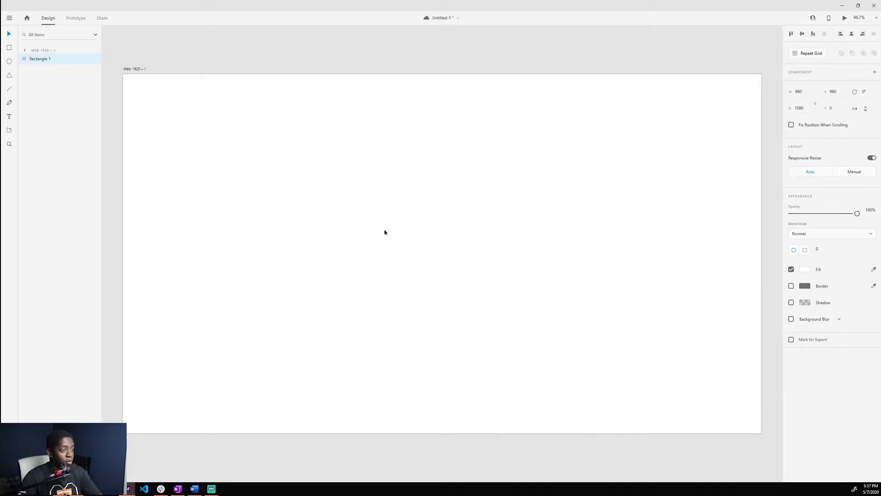
click(307, 194)
click(491, 191)
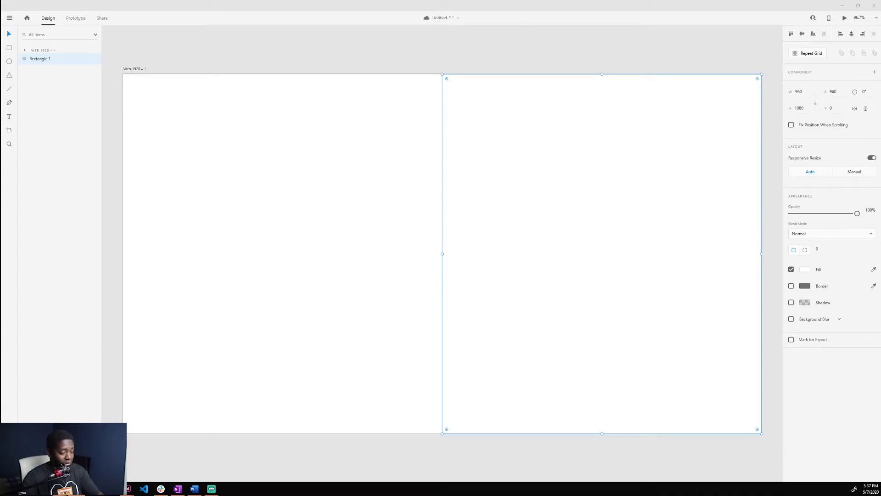
key(ctrl+s)
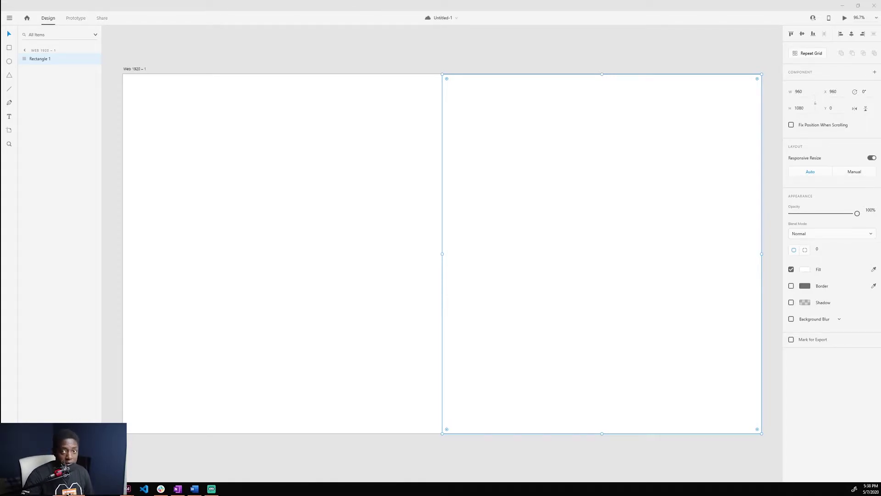
Step: Fill the right-half rectangle with the photo of people gathered around a laptop, check its crop, and save the document
drag(880, 212, 611, 197)
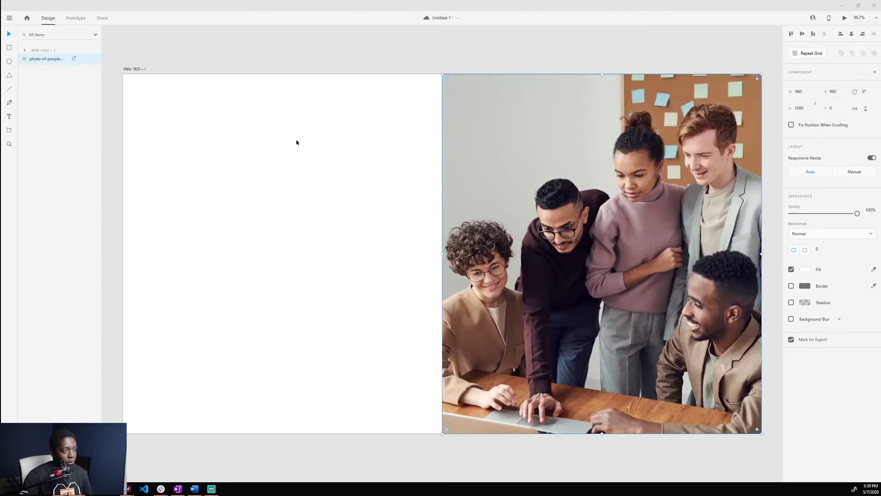
click(290, 129)
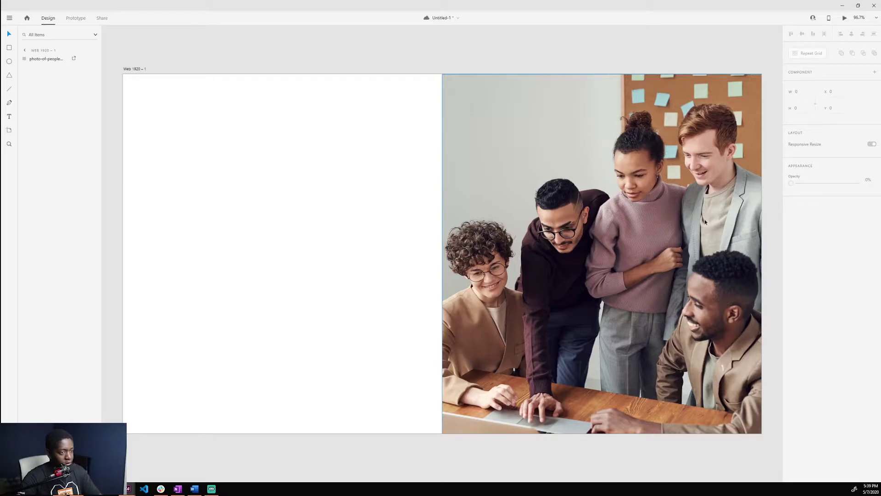
click(639, 164)
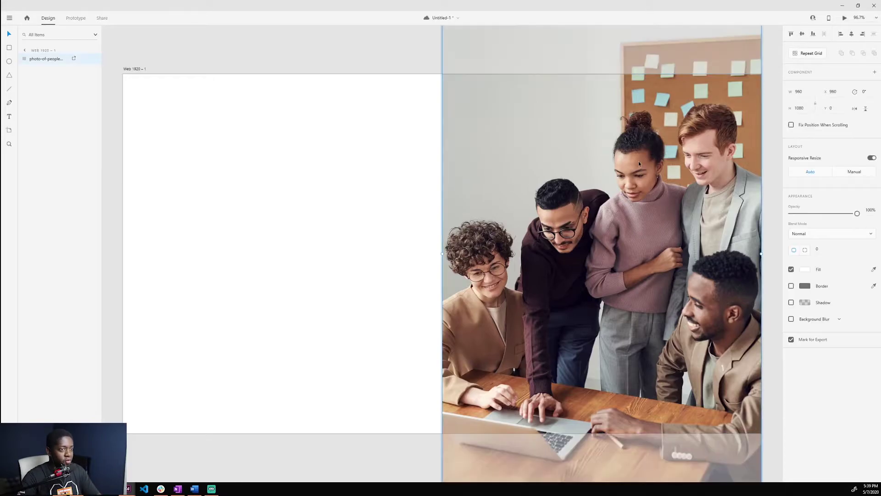
scroll(641, 165, up, 2)
scroll(641, 163, down, 4)
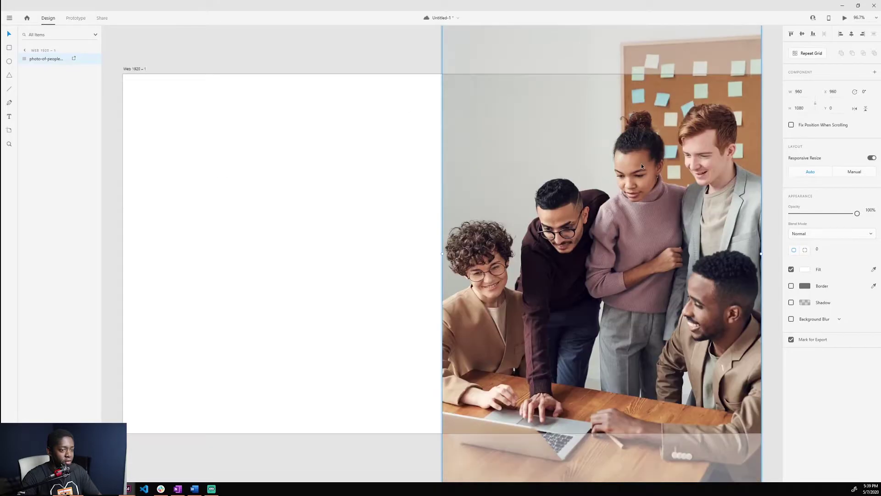
click(355, 201)
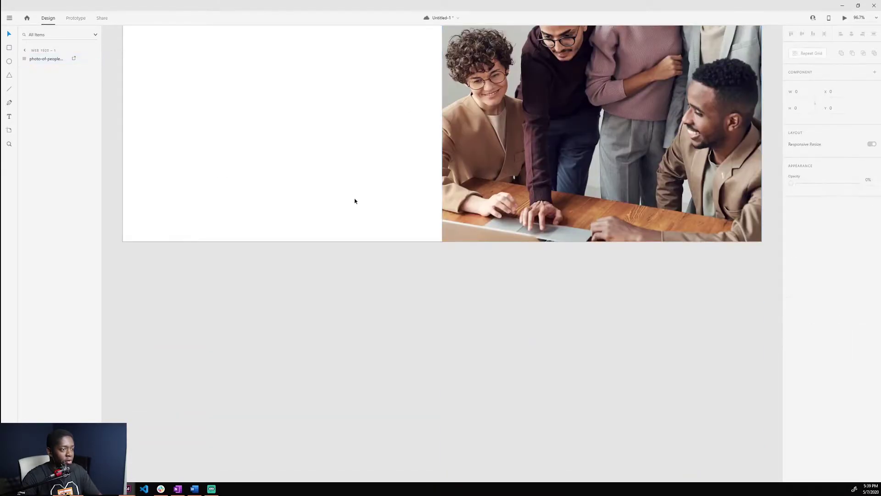
scroll(615, 234, up, 5)
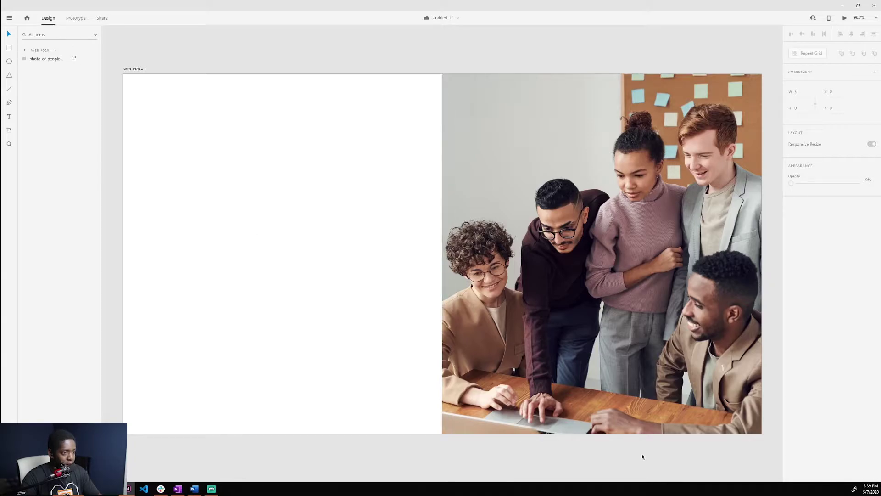
key(ctrl+s)
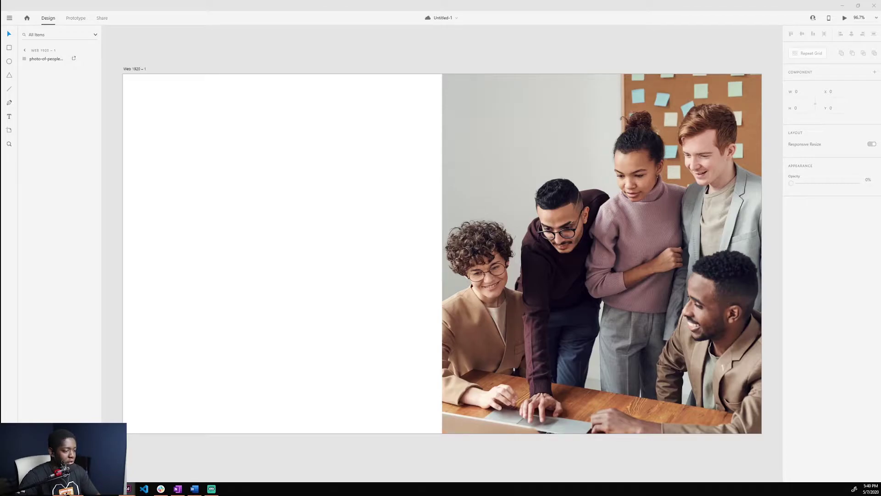
Step: Paste the We.NET logo into the upper part of the artboard's blank left half and save the document
key(ctrl+v)
key(Escape)
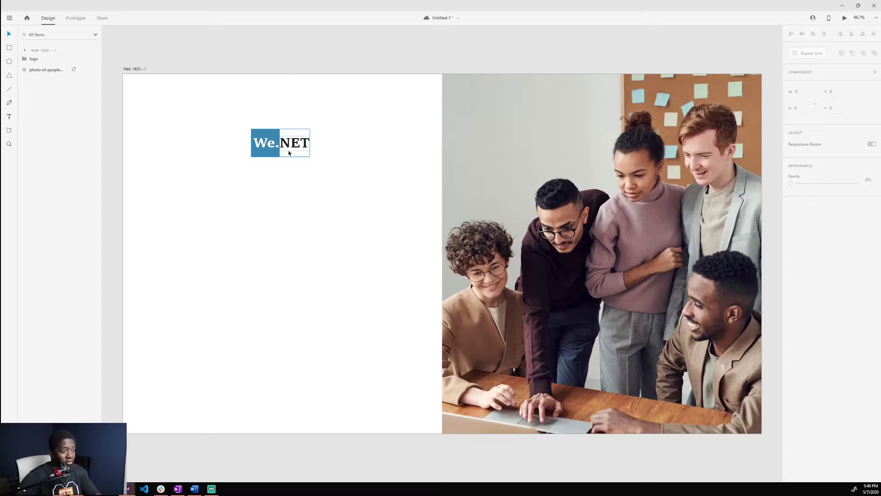
key(ctrl+s)
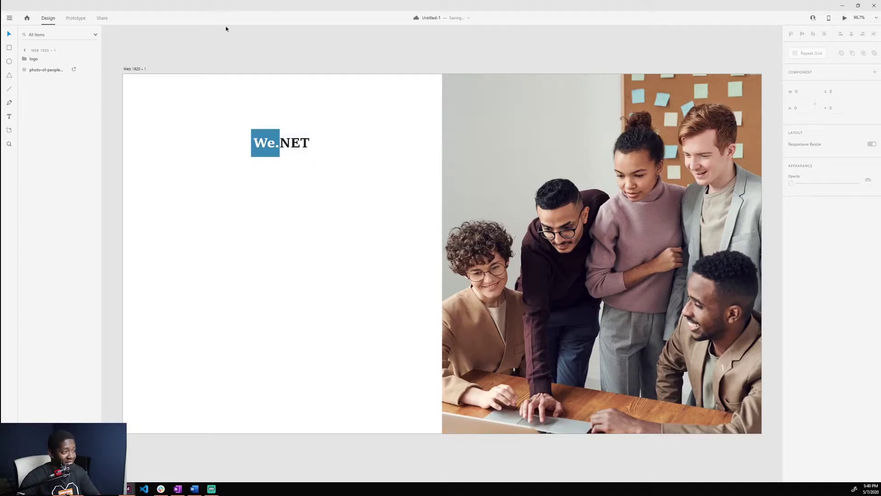
mouse_move(271, 148)
mouse_down()
mouse_move(281, 149)
mouse_move(239, 147)
mouse_move(311, 158)
mouse_move(279, 161)
mouse_up()
click(238, 206)
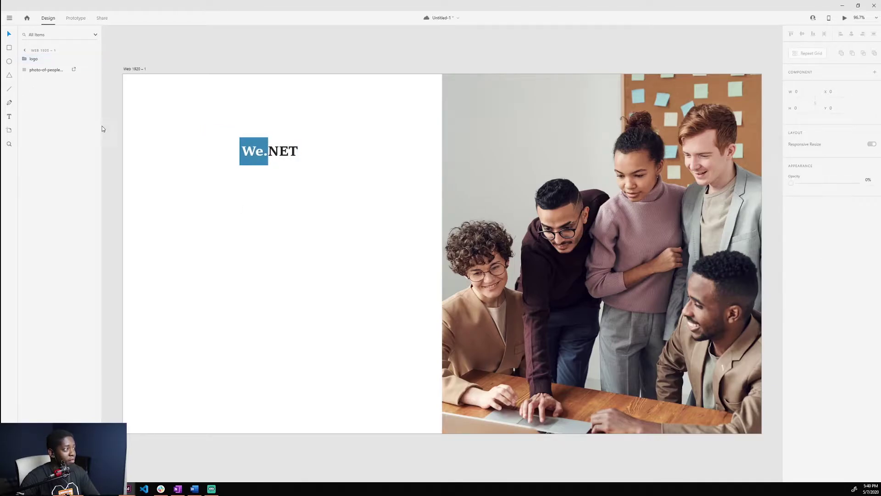
Step: Draw a borderless 960 by 1080 rectangle covering the artboard's left half
click(11, 48)
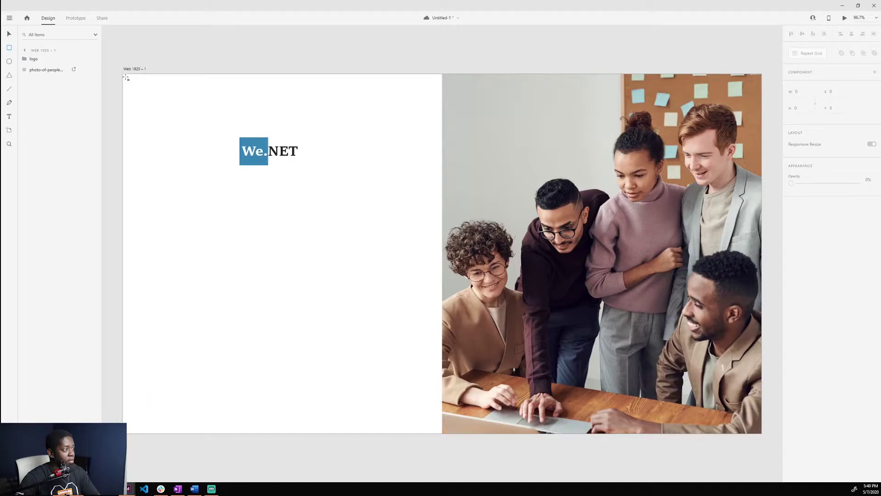
mouse_move(125, 78)
mouse_down()
mouse_move(463, 445)
mouse_move(462, 435)
mouse_move(443, 435)
mouse_up()
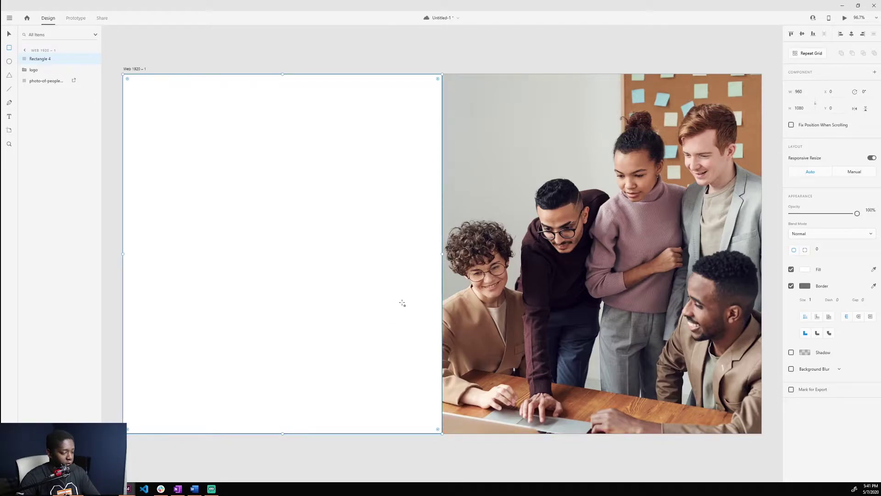
key(v)
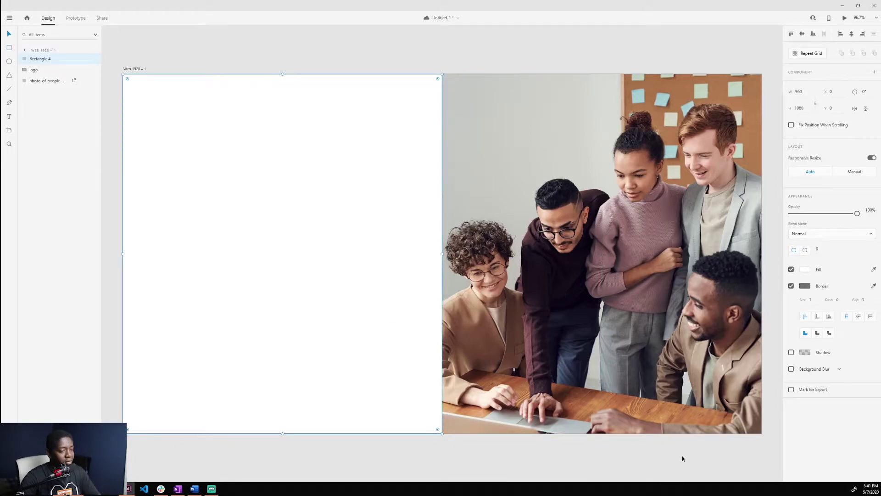
click(791, 286)
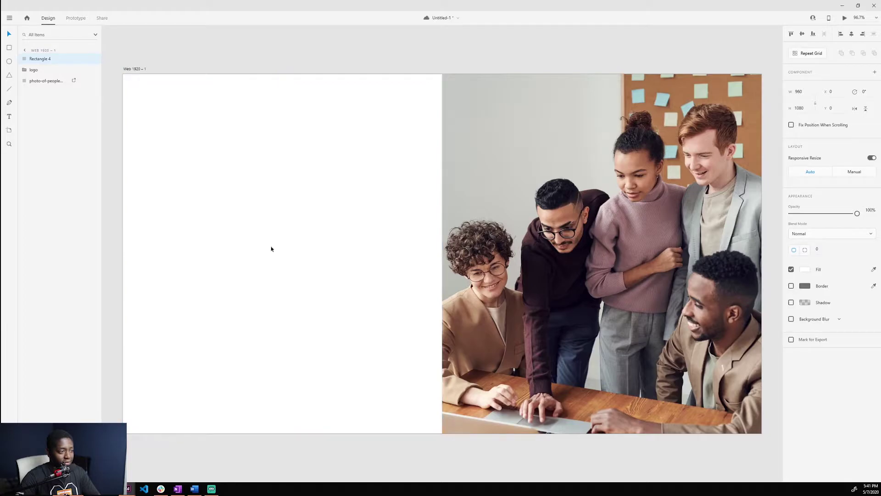
Step: Place the left-half rectangle beneath the logo in the layer order and rename it "left-side bg"
drag(37, 64, 50, 70)
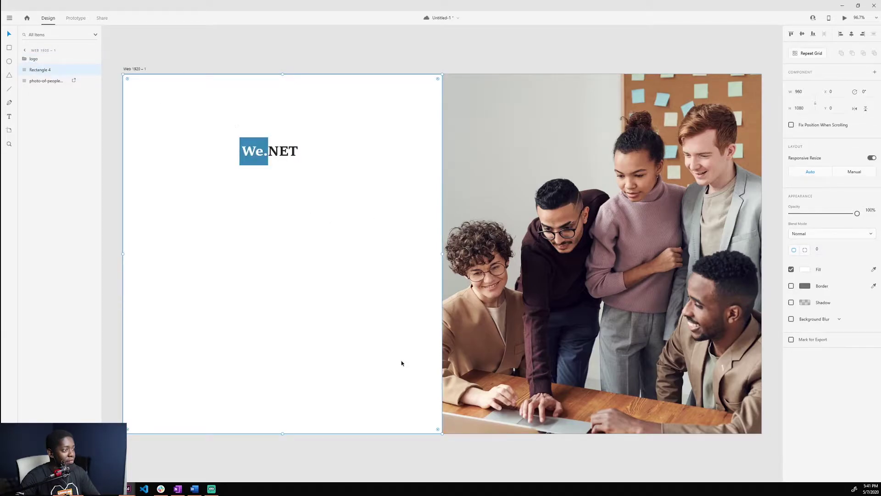
double_click(47, 70)
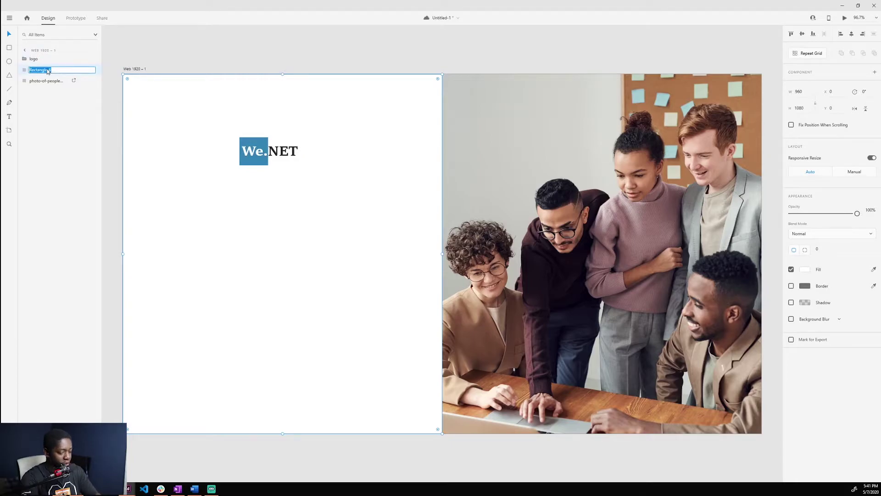
text(left)
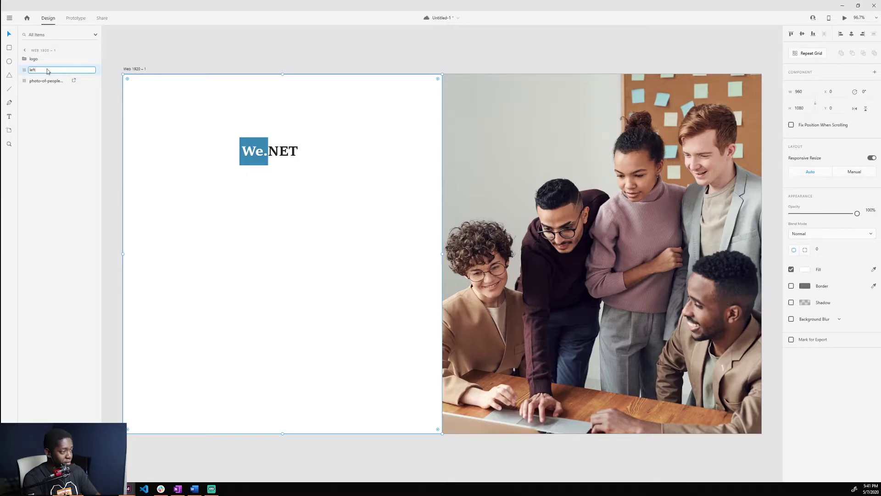
text(-side bg)
key(Return)
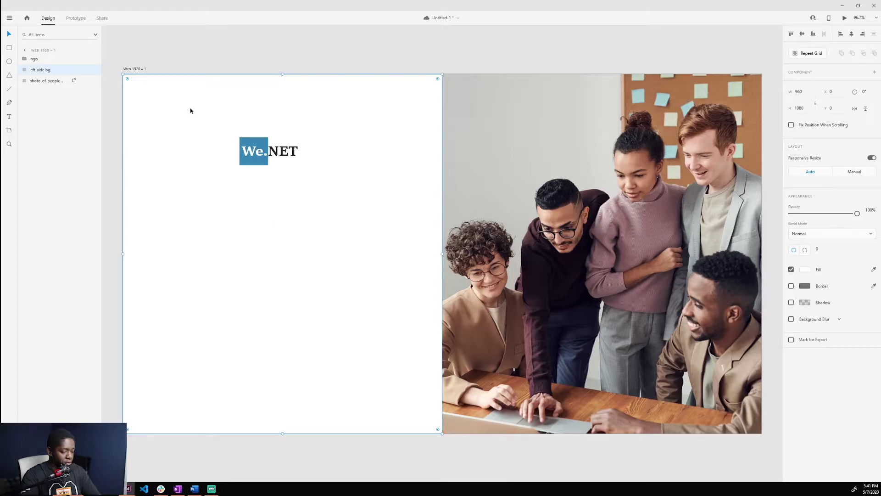
Step: Lock the left-side background and centre the We.NET logo horizontally over it
key(ctrl+l)
mouse_move(252, 154)
mouse_down()
mouse_move(278, 158)
mouse_move(266, 157)
mouse_up()
click(426, 221)
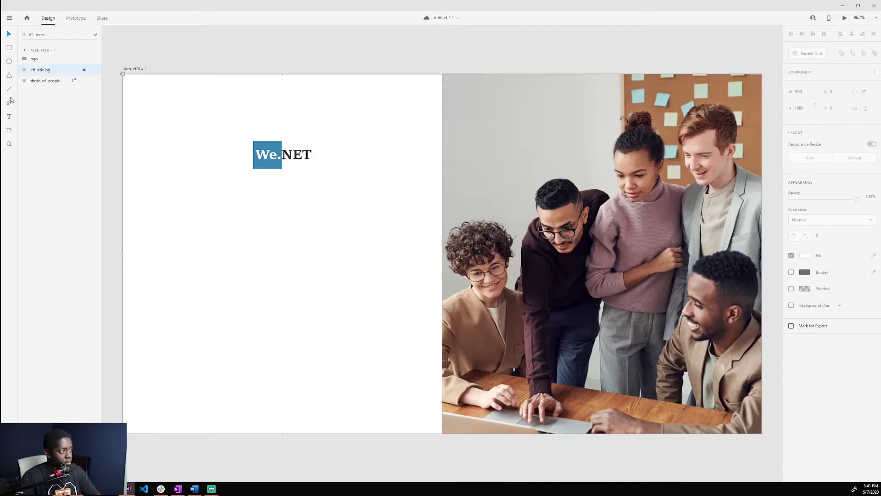
Step: Save the document and add the text label "Email Address" below the We.NET logo on the artboard's left half
click(10, 117)
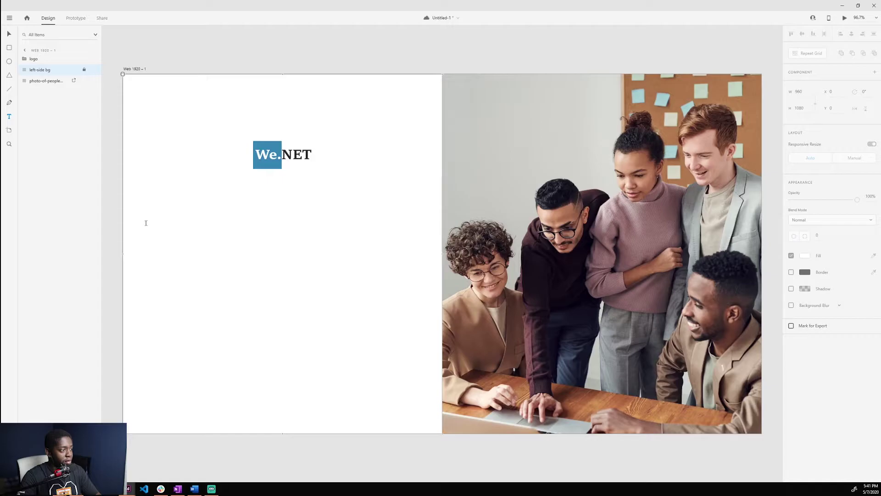
key(ctrl+s)
click(191, 219)
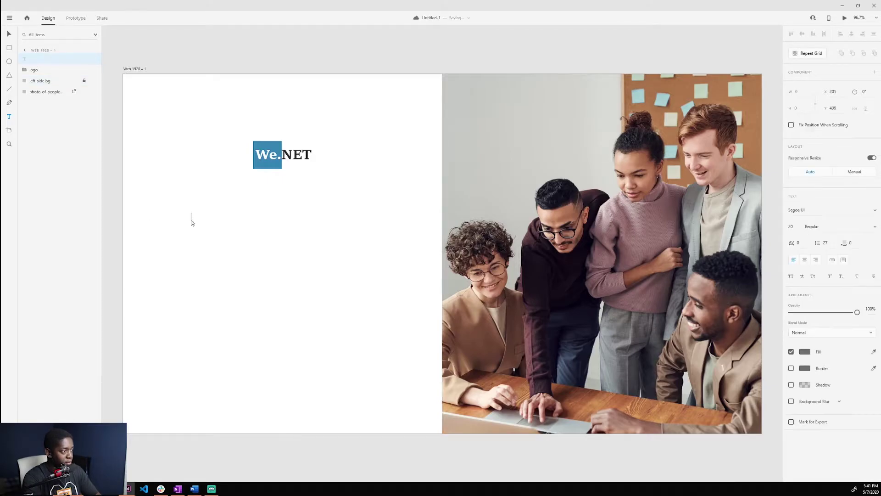
text(E)
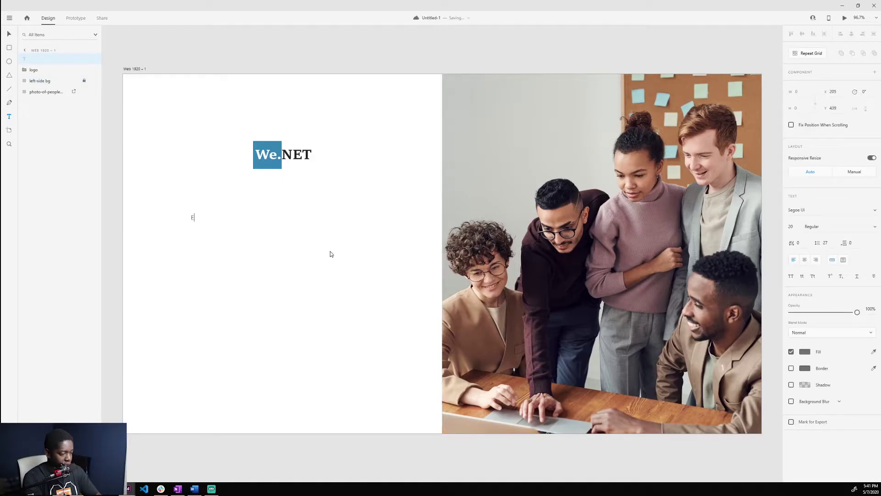
text(mail )
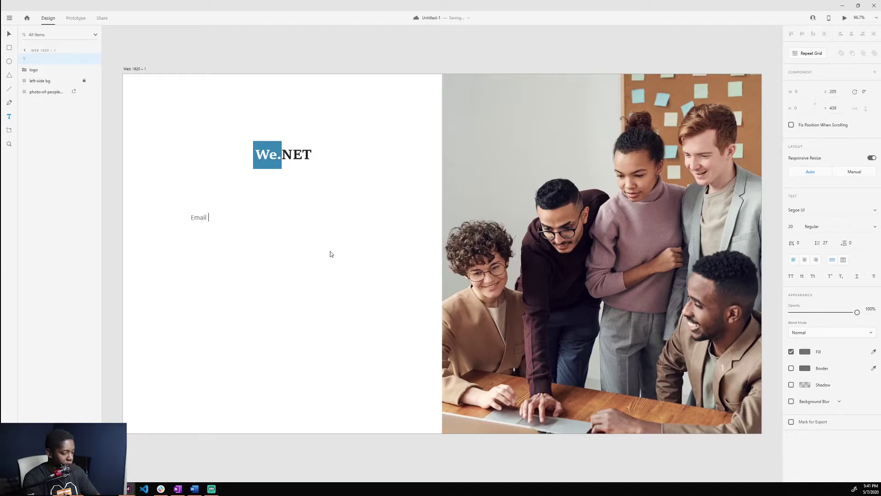
text(Address)
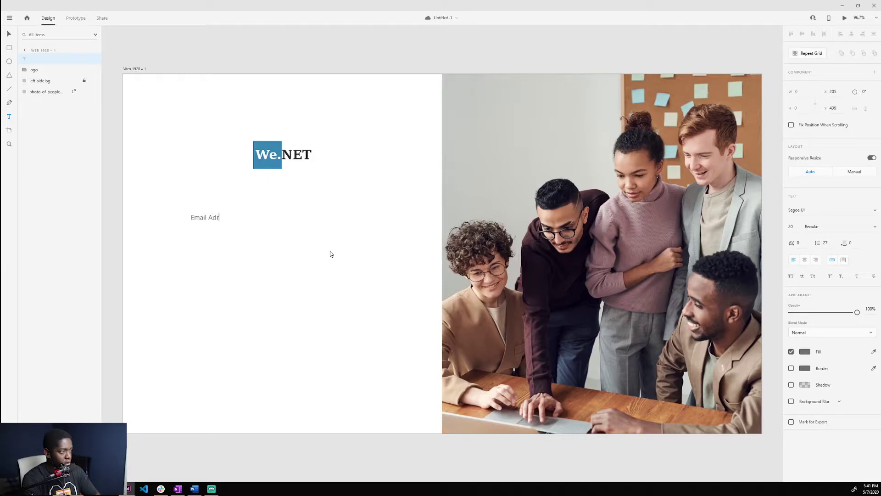
key(Return)
key(Escape)
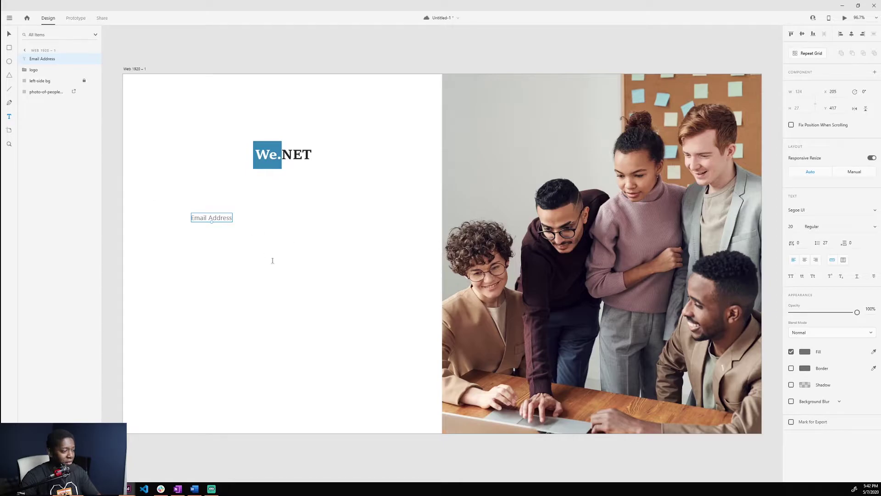
Step: Lower the Email Address label slightly and place a copy directly beneath it that reads "Password"
key(v)
mouse_move(223, 221)
mouse_down()
mouse_move(234, 265)
mouse_move(223, 234)
mouse_up()
double_click(223, 234)
key(Escape)
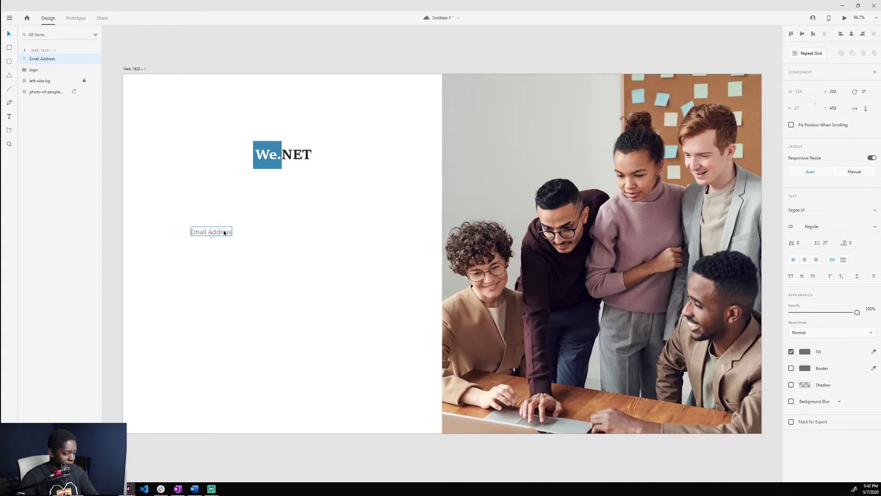
mouse_move(226, 234)
mouse_down()
mouse_move(232, 254)
mouse_move(224, 246)
mouse_up()
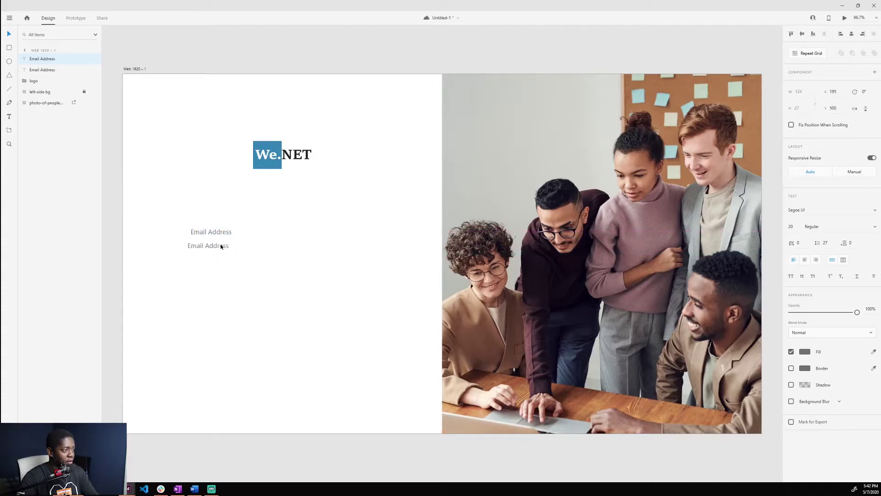
double_click(224, 248)
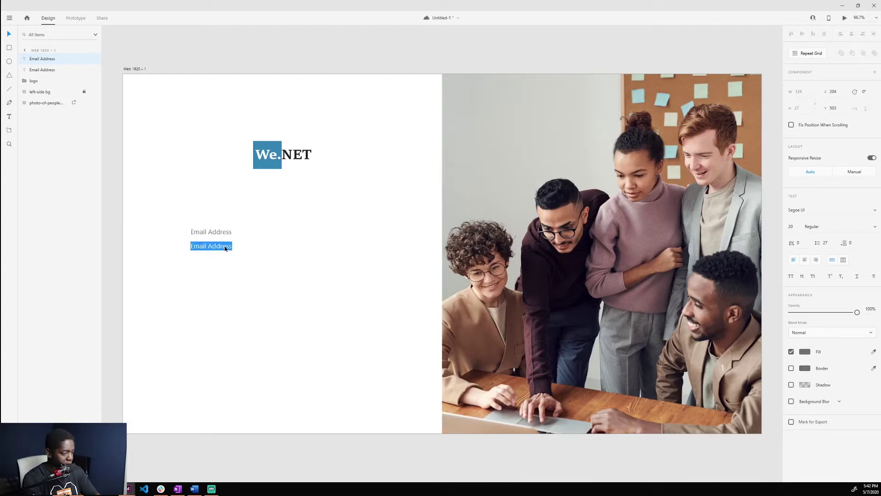
text(Password)
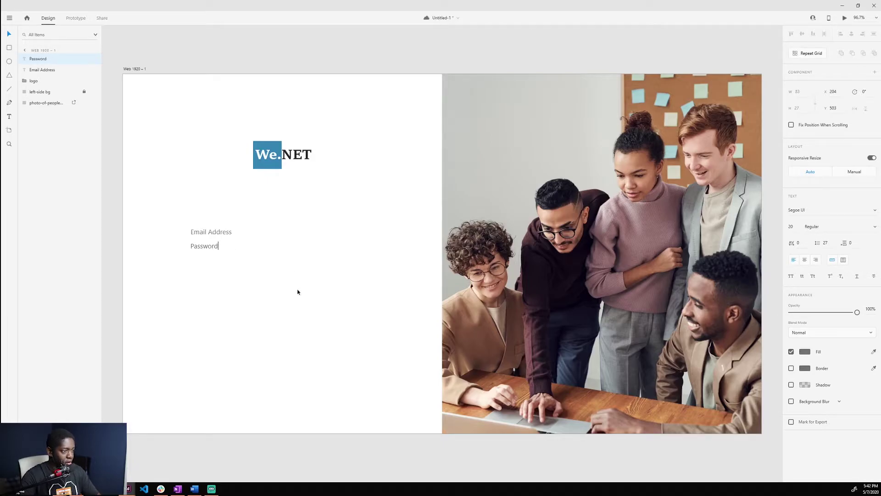
key(Escape)
click(253, 298)
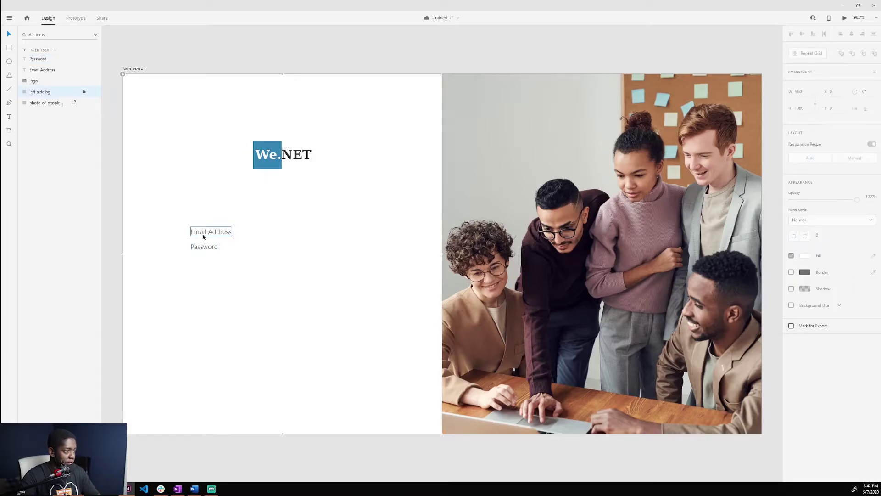
Step: Move the Email Address label up towards the logo and underline it with a horizontal line about 391 px wide
drag(205, 237, 214, 210)
click(335, 354)
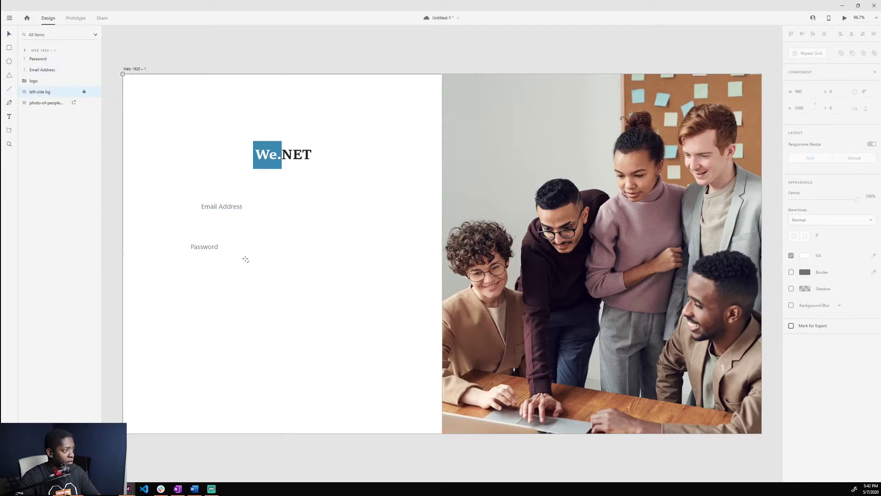
key(l)
mouse_move(201, 210)
mouse_down()
mouse_move(261, 222)
mouse_move(276, 211)
mouse_move(331, 218)
mouse_up()
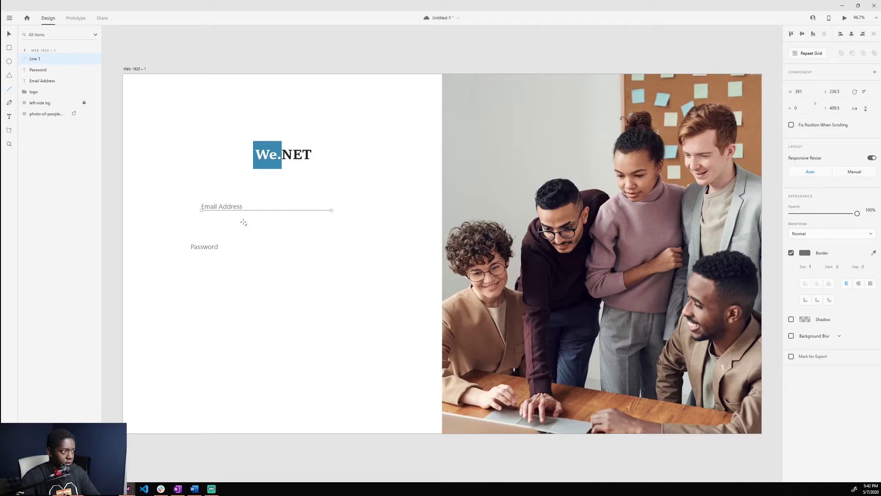
click(246, 236)
drag(261, 241, 216, 204)
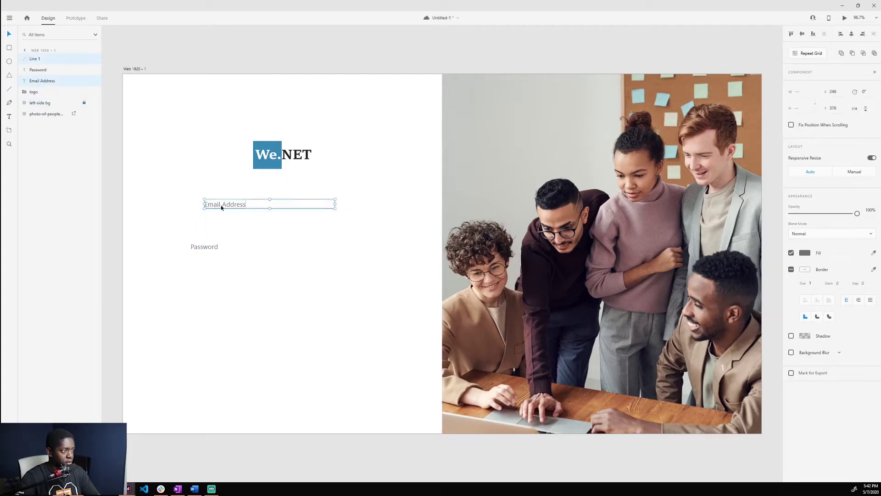
Step: Set the Email Address label's font size to 16 and nudge it up to leave a gap above its underline
click(242, 205)
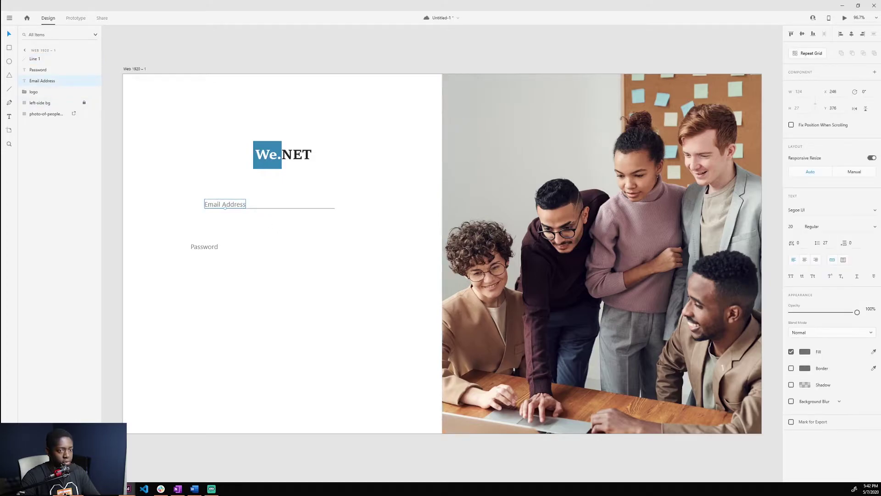
click(792, 226)
text(16)
key(Return)
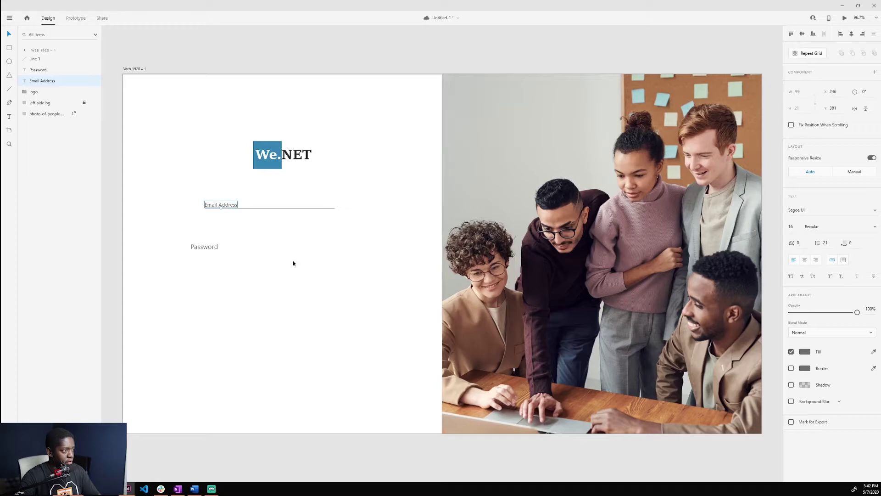
click(238, 224)
click(227, 204)
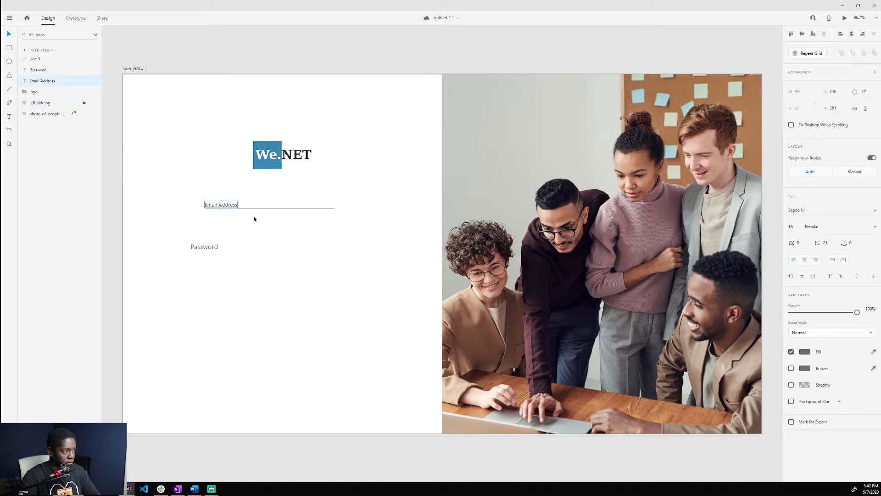
key(Up)
key(Up)
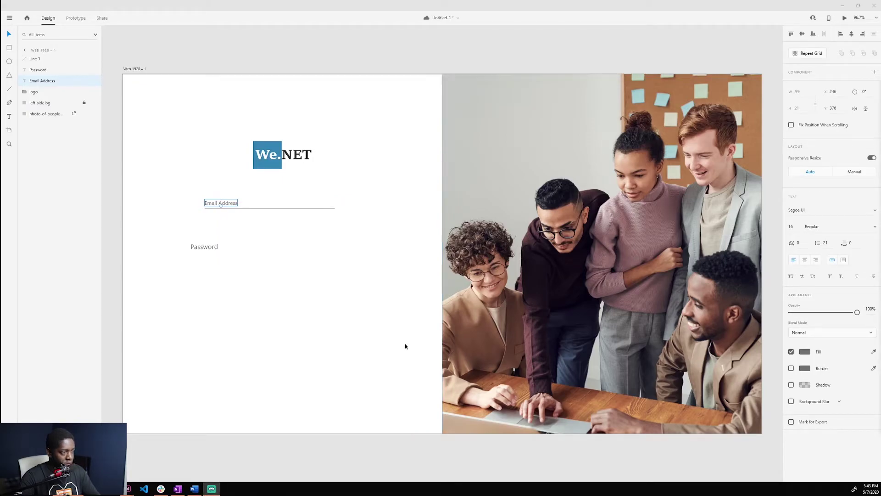
key(alt)
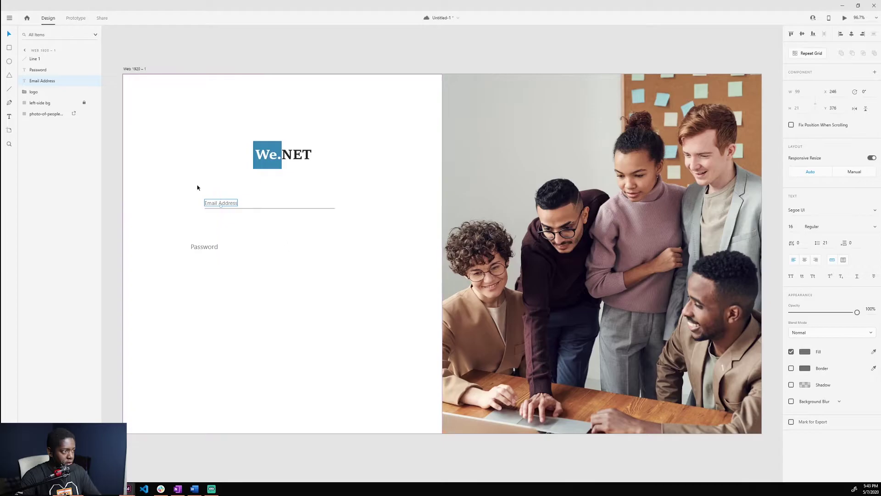
key(alt)
Step: Lower the opacity of the line under Email Address to 90%
click(258, 230)
click(224, 202)
click(320, 209)
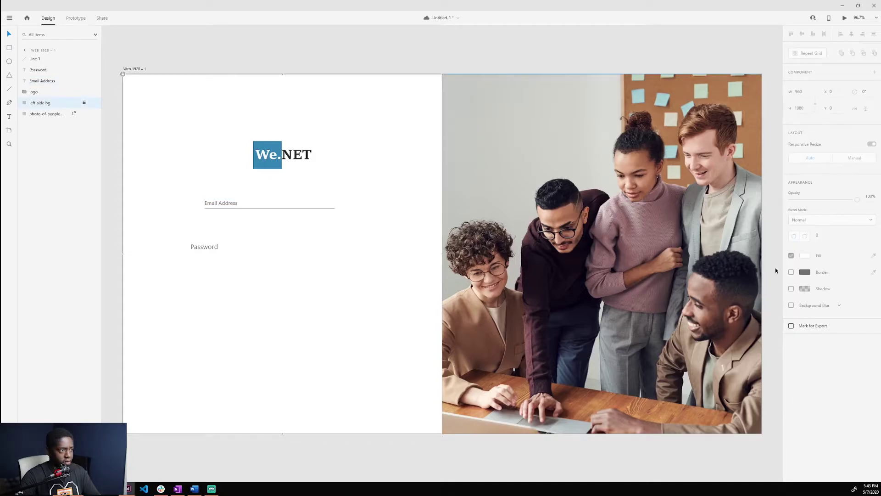
click(325, 208)
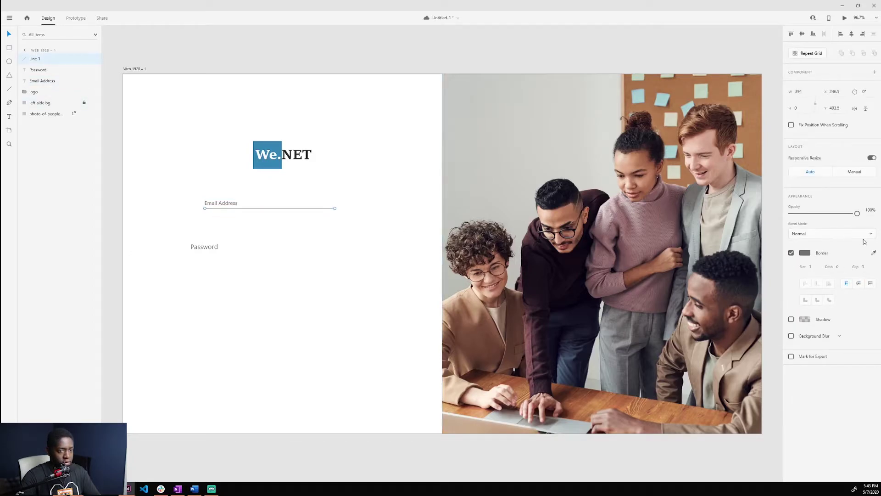
mouse_move(857, 213)
mouse_down()
mouse_move(802, 216)
mouse_move(868, 223)
mouse_move(822, 225)
mouse_move(849, 224)
mouse_up()
click(294, 312)
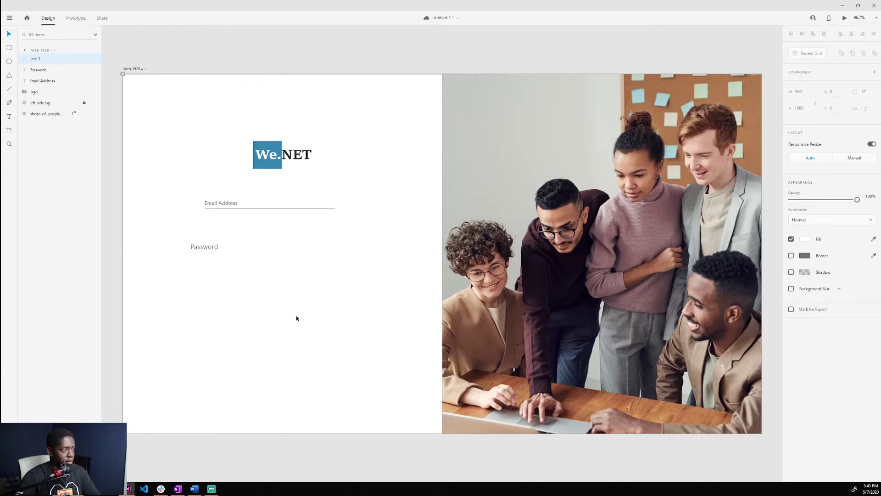
Step: Duplicate the Email Address underline about 85 px straight below the original for the password field
click(238, 208)
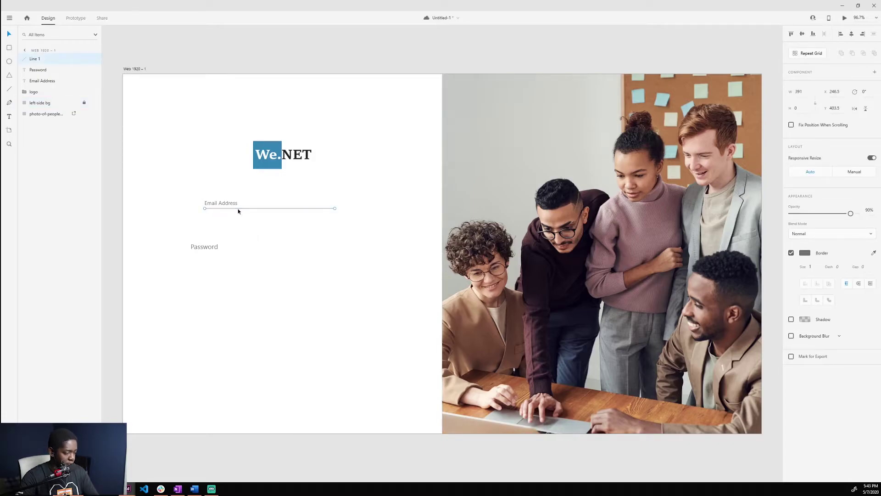
alt+drag(237, 209, 236, 235)
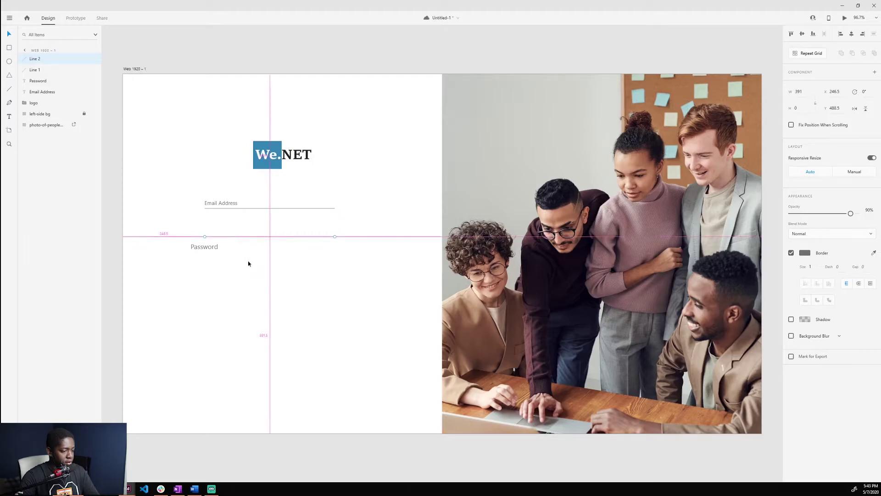
click(236, 262)
Step: Set the Password label to font size 16 and place it just above the second line, left-aligned with Email Address
drag(198, 250, 218, 228)
click(791, 227)
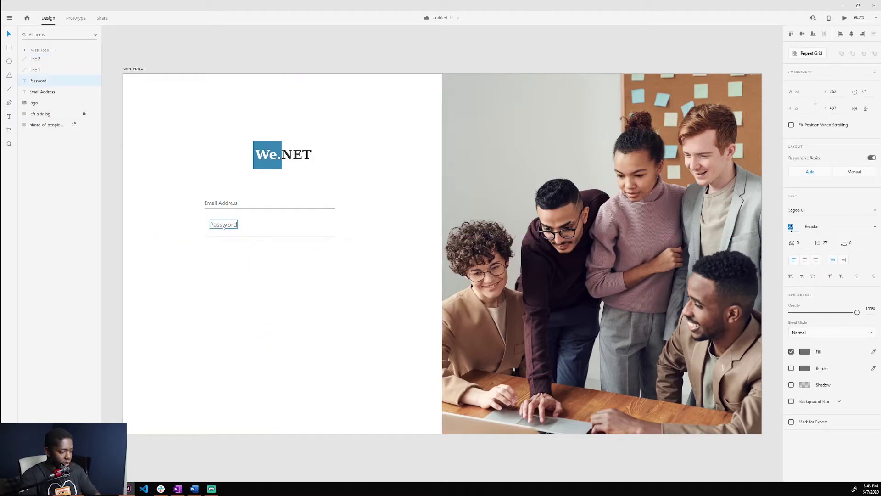
text(16)
key(Return)
click(218, 184)
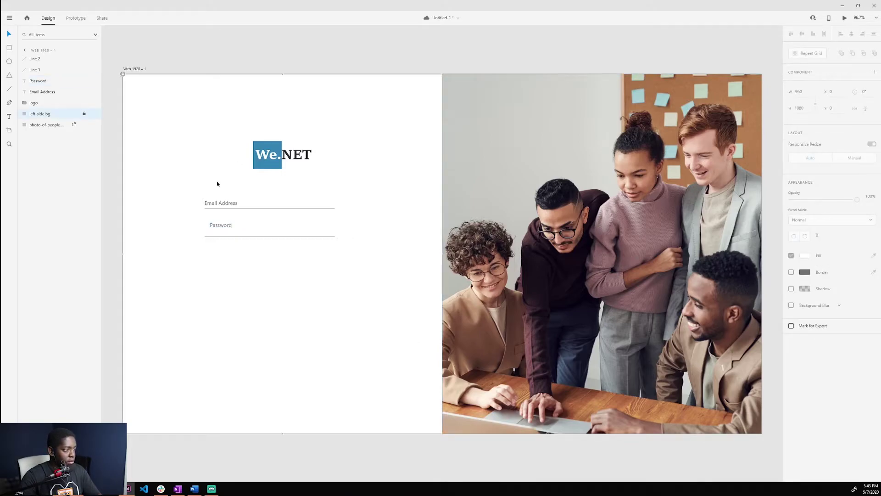
drag(228, 227, 214, 205)
click(297, 314)
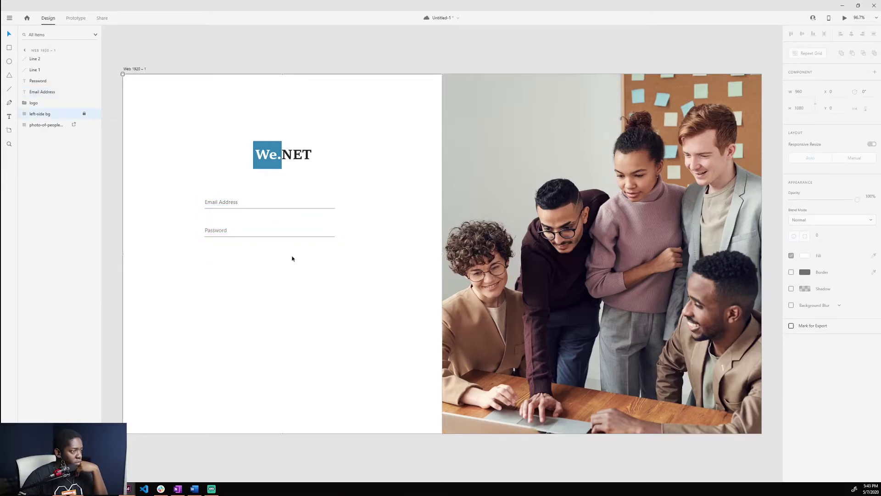
Step: Move both labels and their lines together so they are centred horizontally beneath the We.NET logo
drag(193, 187, 300, 281)
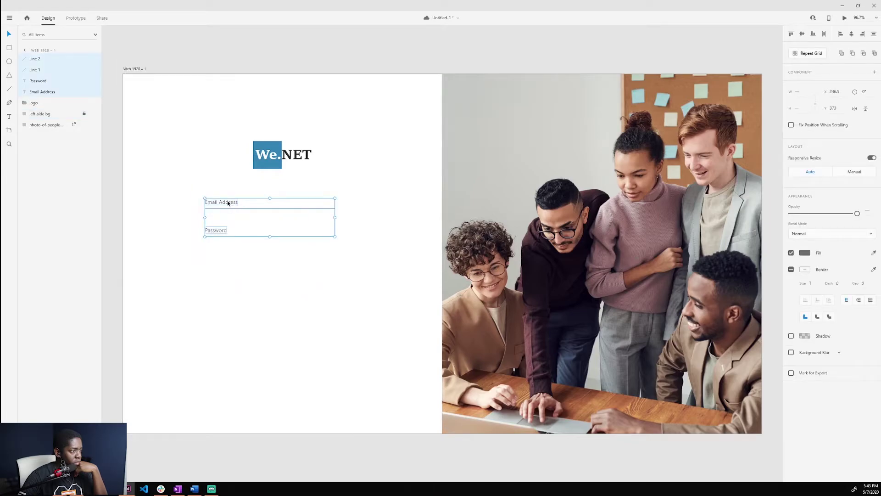
drag(228, 203, 236, 209)
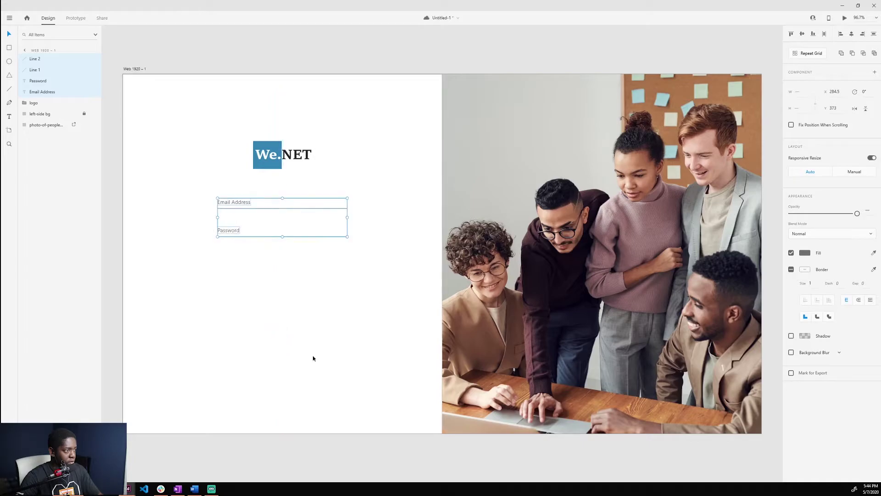
click(309, 324)
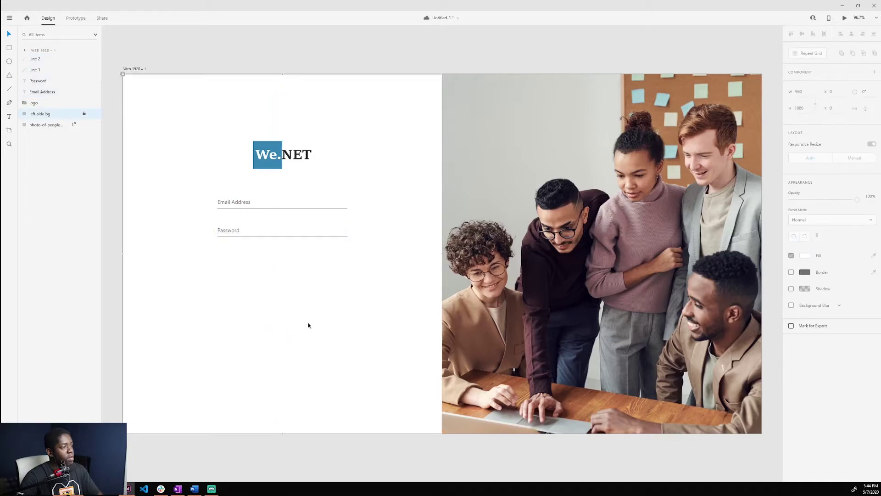
Step: Set the font size of both the Email Address and Password labels to 18
click(228, 204)
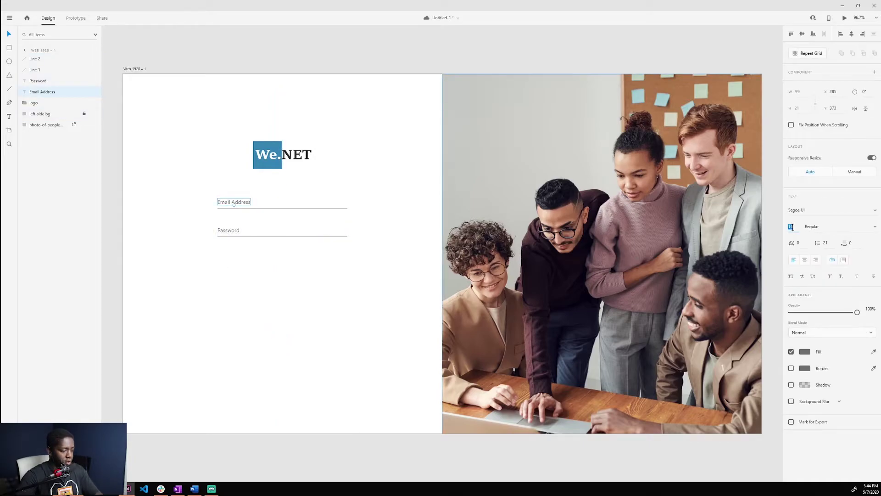
text(18)
key(Return)
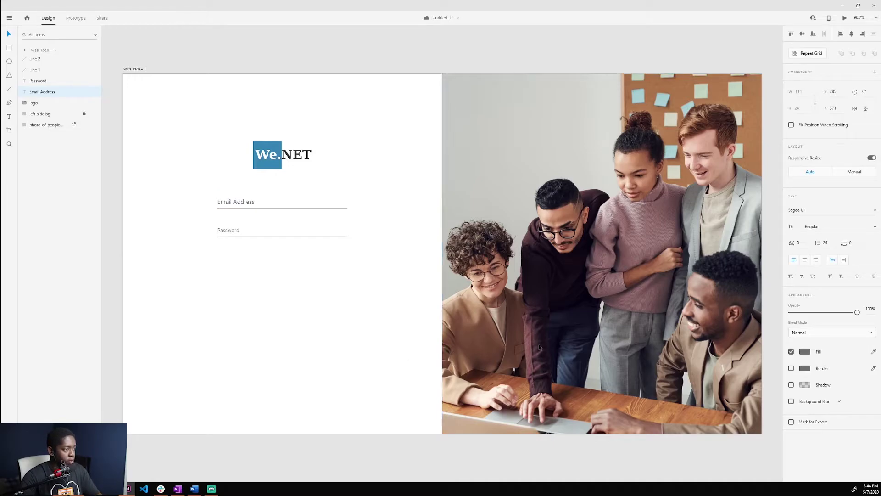
click(218, 229)
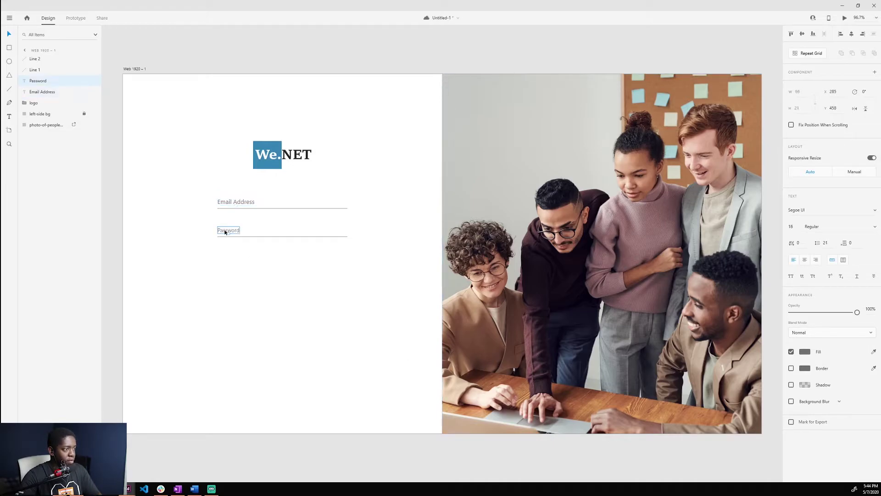
click(795, 228)
text(10)
text(8)
click(296, 282)
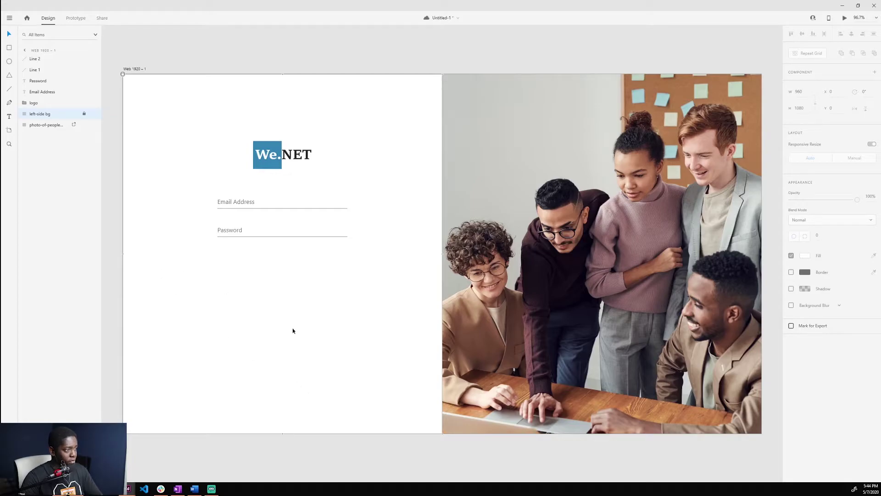
Step: Duplicate the Email Address label into the empty area below the Password line and change the copy's text to "forgot password?"
click(248, 202)
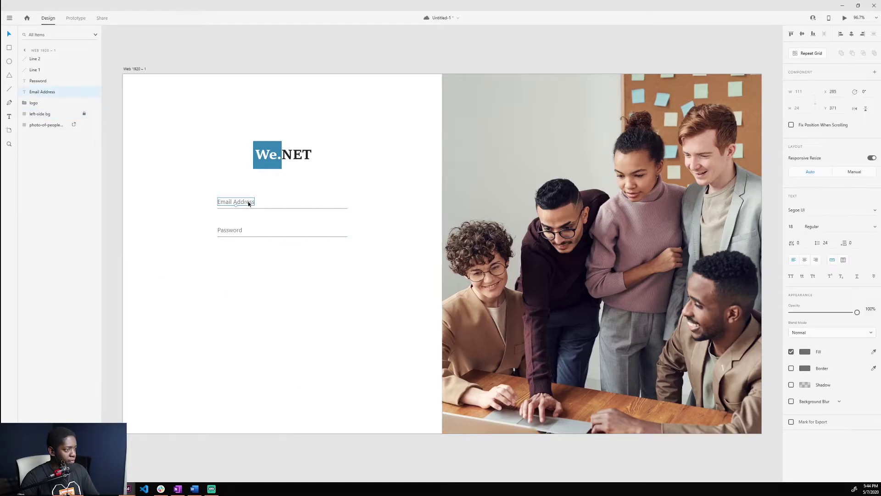
drag(248, 202, 292, 285)
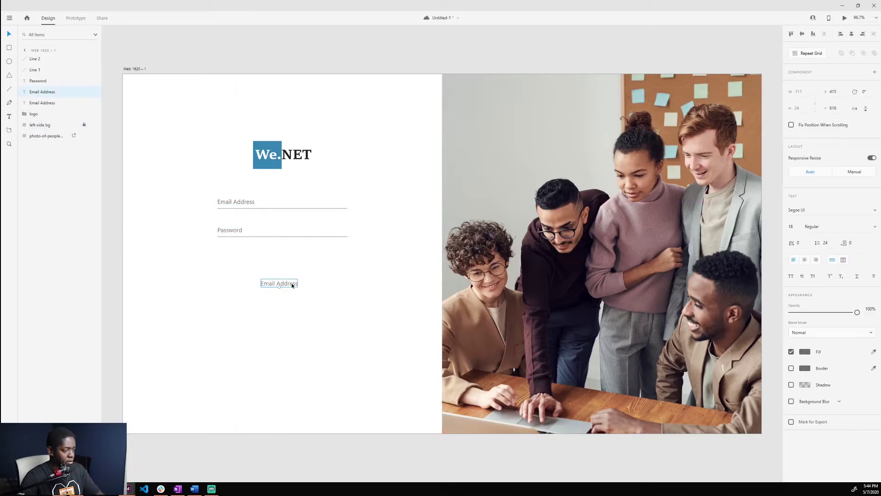
double_click(291, 283)
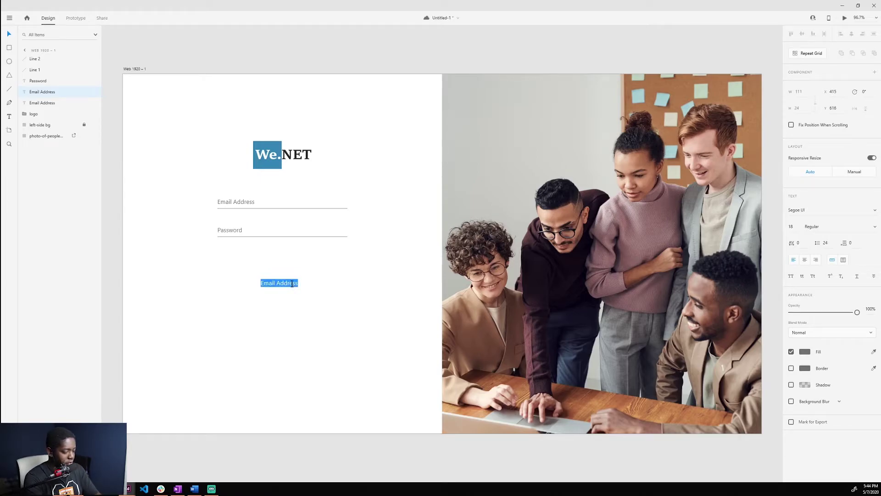
text(forgot password?)
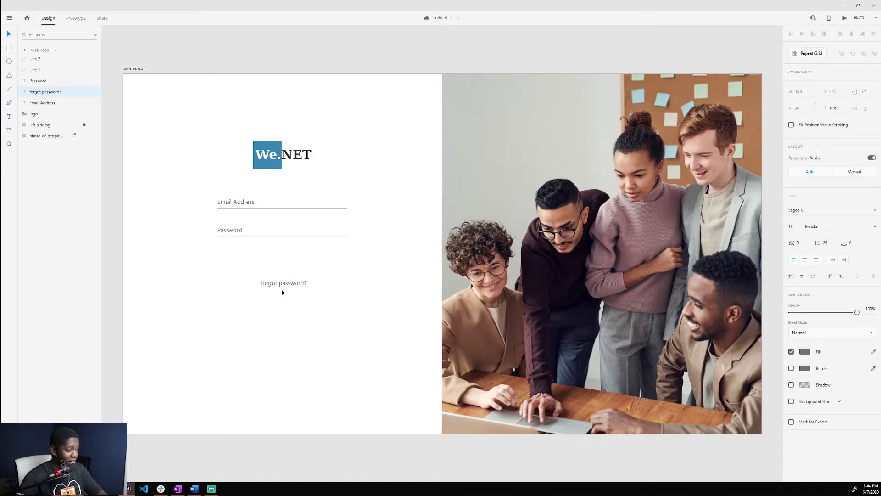
key(Escape)
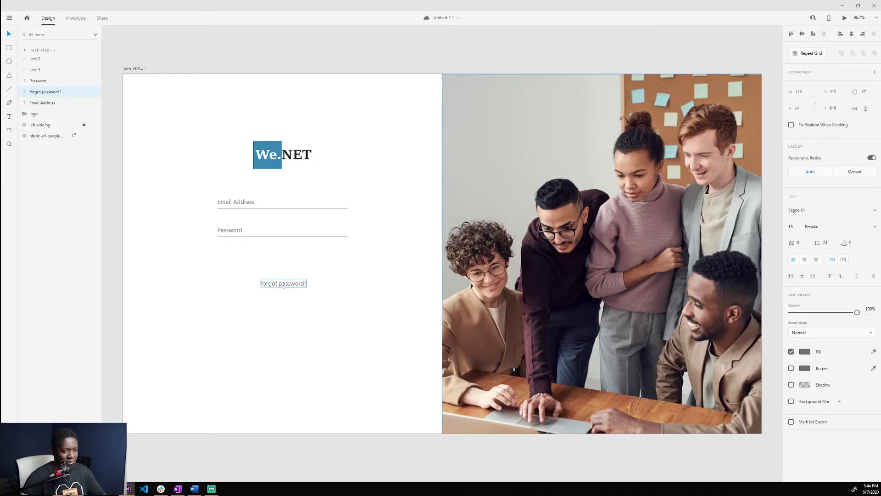
Step: Change the fill of the "forgot password?" text to bright blue, #003CFF
click(808, 352)
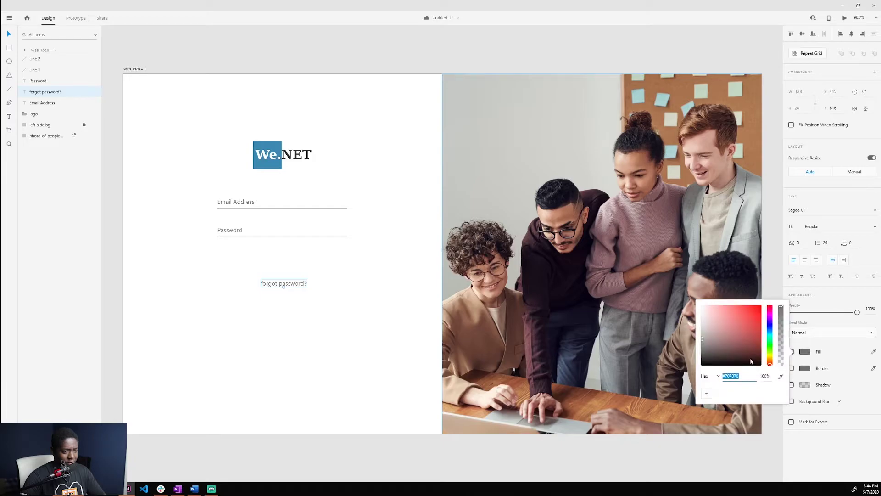
click(770, 332)
mouse_move(769, 332)
mouse_down()
mouse_move(736, 310)
mouse_move(769, 331)
mouse_move(762, 305)
mouse_move(769, 327)
mouse_up()
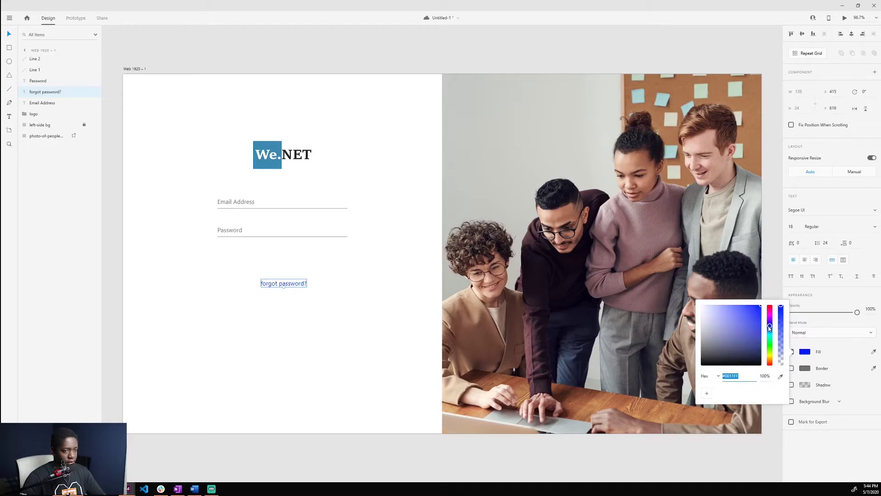
drag(769, 327, 769, 330)
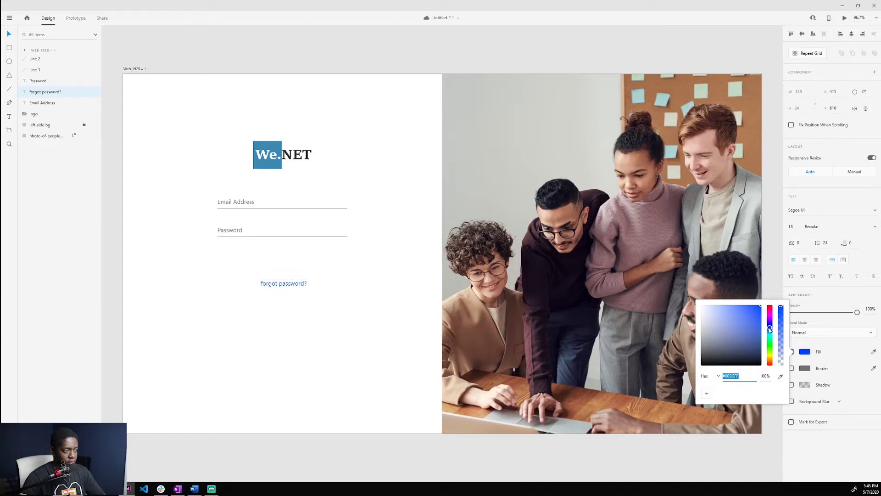
click(368, 354)
Step: Shrink the "forgot password?" text to font size 11 and place it above the far end of the Password line, level with the Password label
click(284, 287)
drag(284, 288, 283, 284)
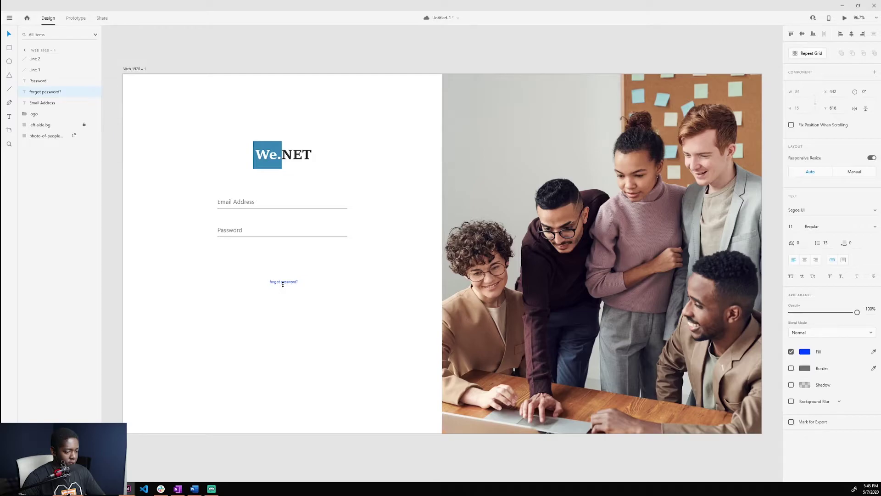
drag(287, 285, 339, 231)
click(363, 262)
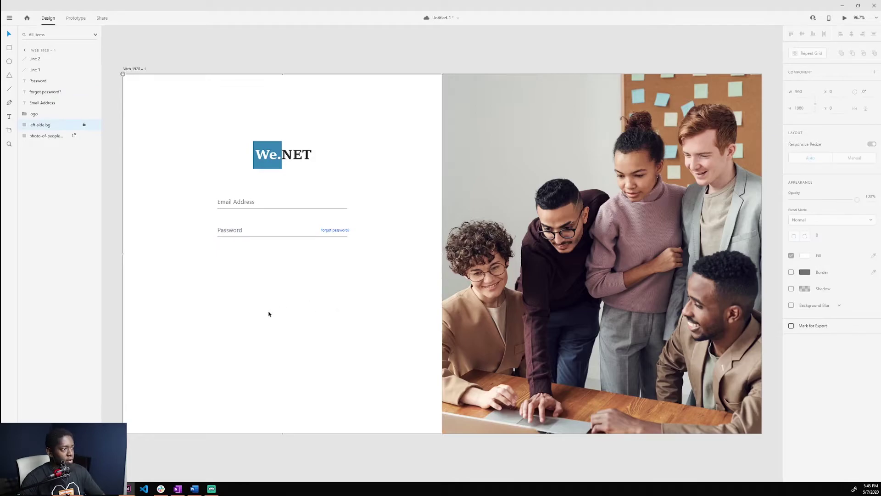
Step: Lengthen both field lines together to about 414 px so they extend past the "forgot password?" text
click(332, 230)
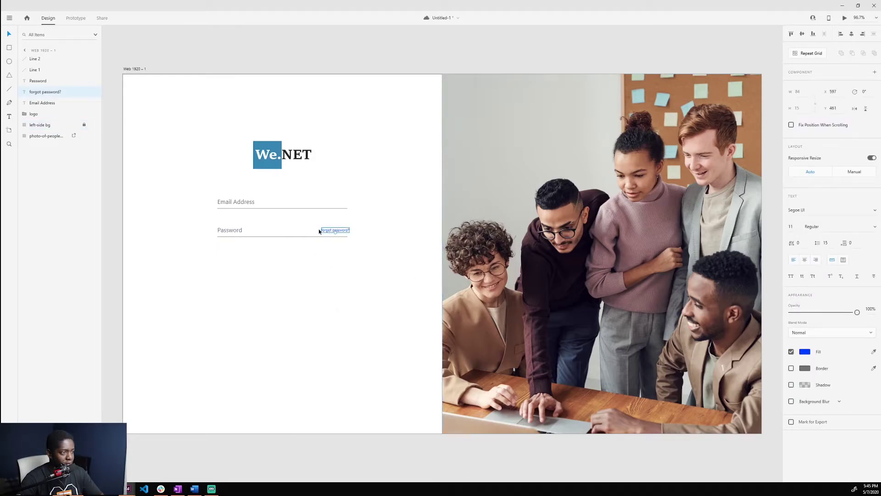
click(340, 236)
shift+click(342, 209)
drag(348, 222, 358, 223)
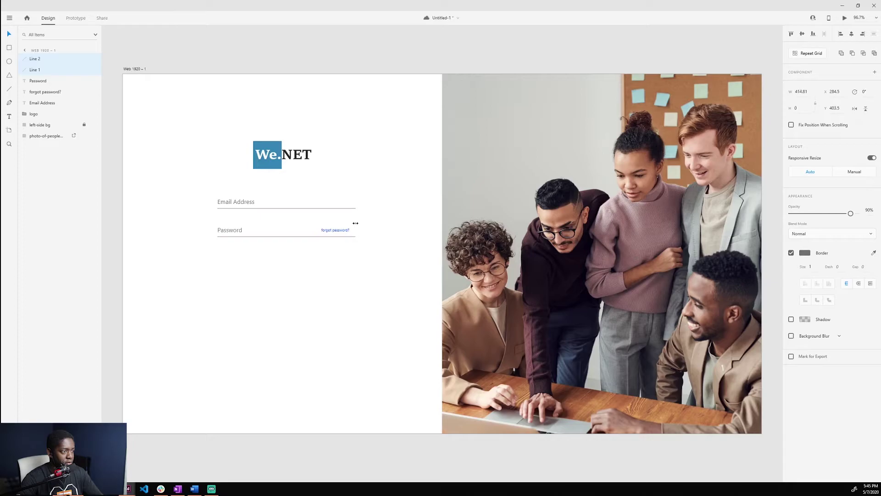
click(310, 315)
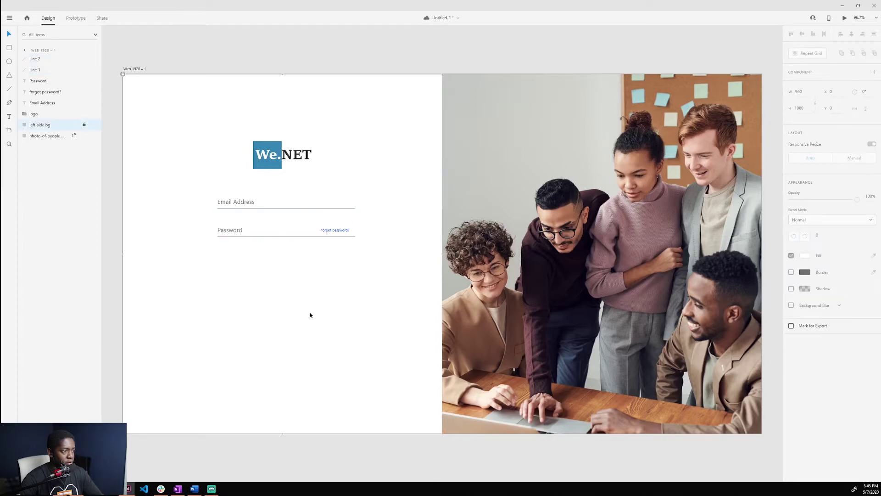
Step: Move both field lines down 10 px to add space beneath the Email Address and Password labels
click(255, 236)
shift+click(276, 209)
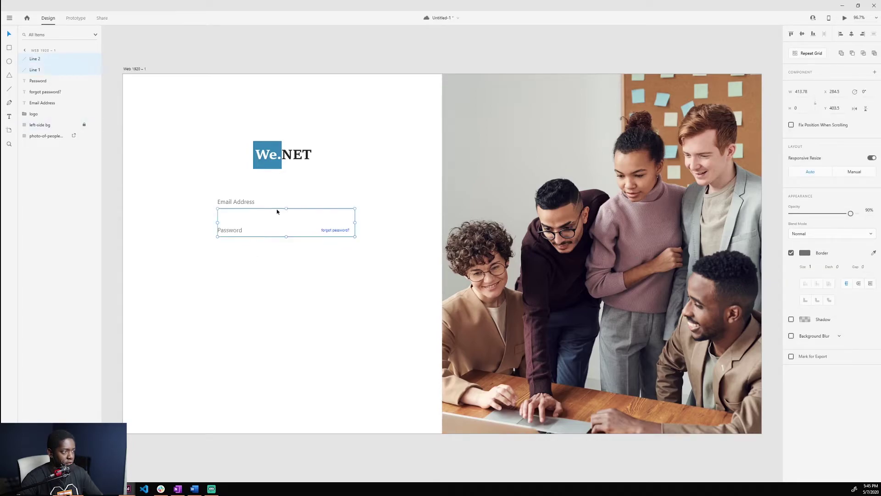
key(shift+Down)
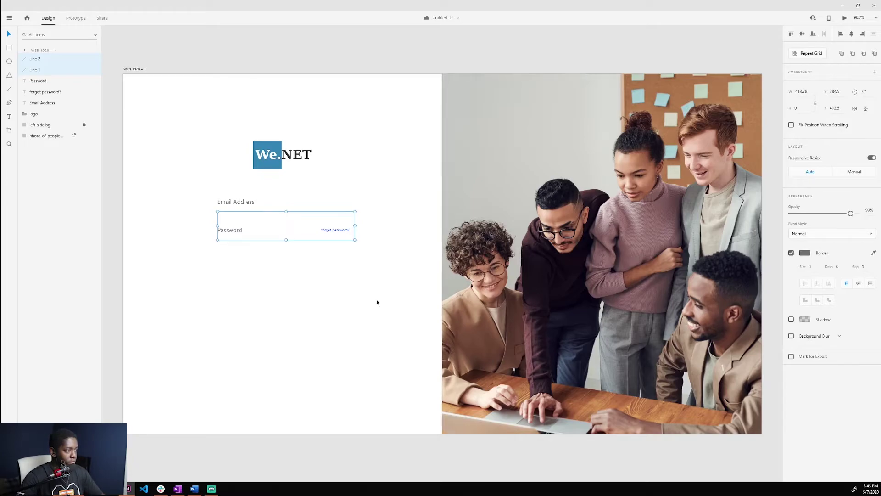
click(363, 332)
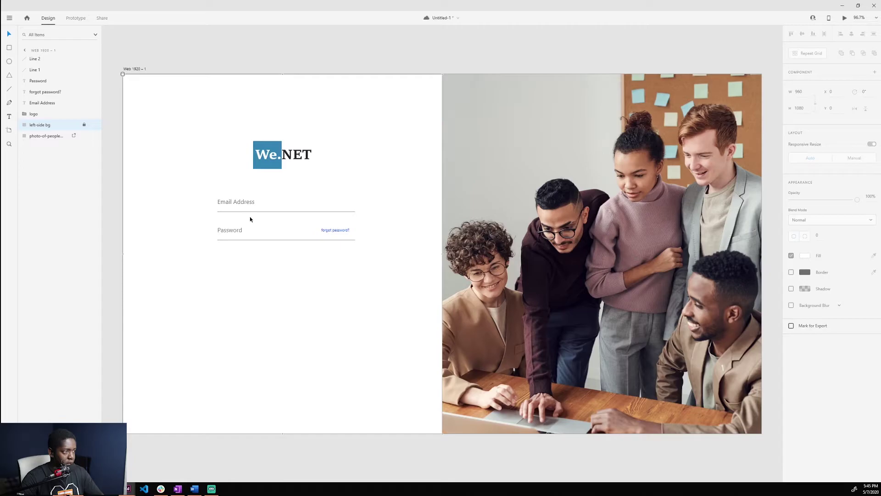
Step: Lower the opacity of the Email Address and Password labels to 50%
click(227, 230)
shift+click(246, 202)
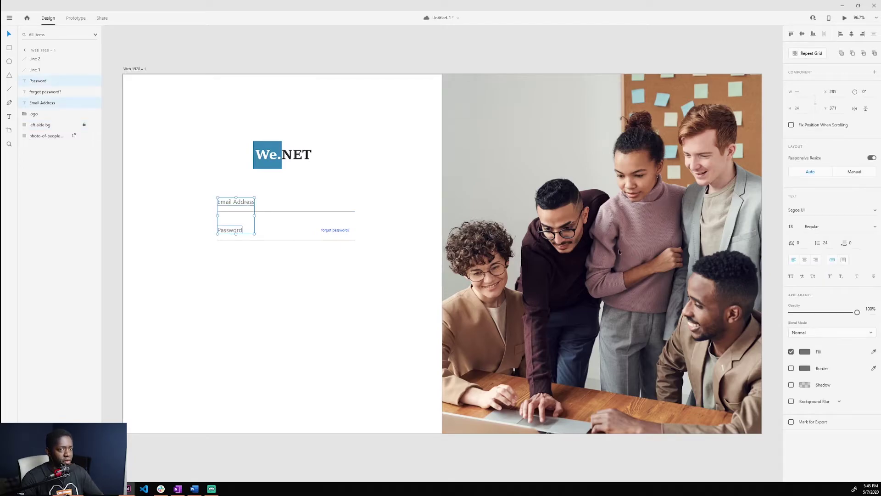
drag(857, 312, 826, 324)
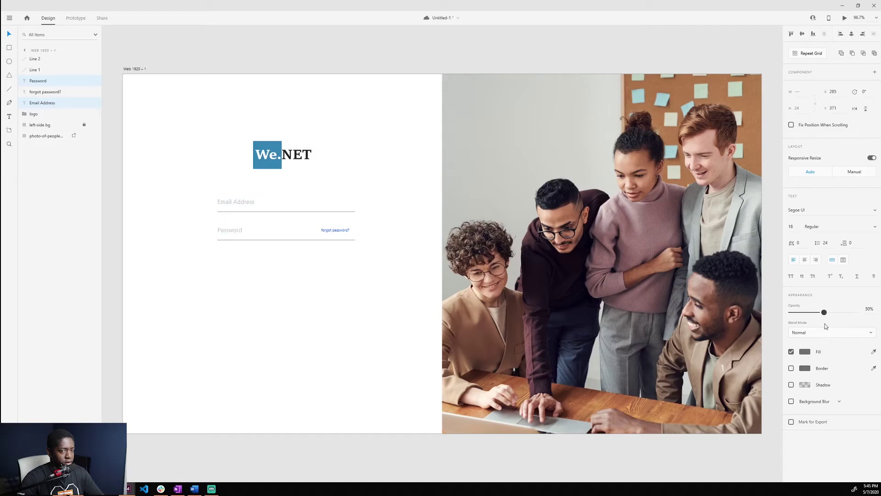
click(262, 214)
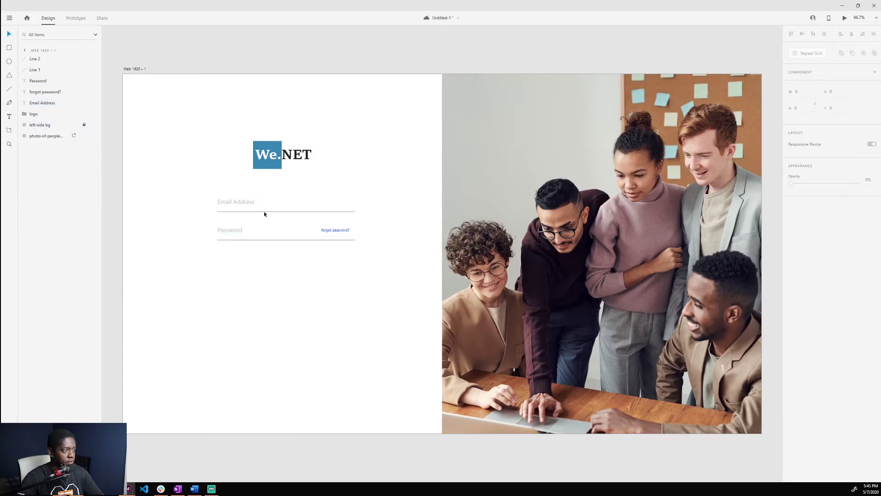
click(266, 211)
shift+click(279, 240)
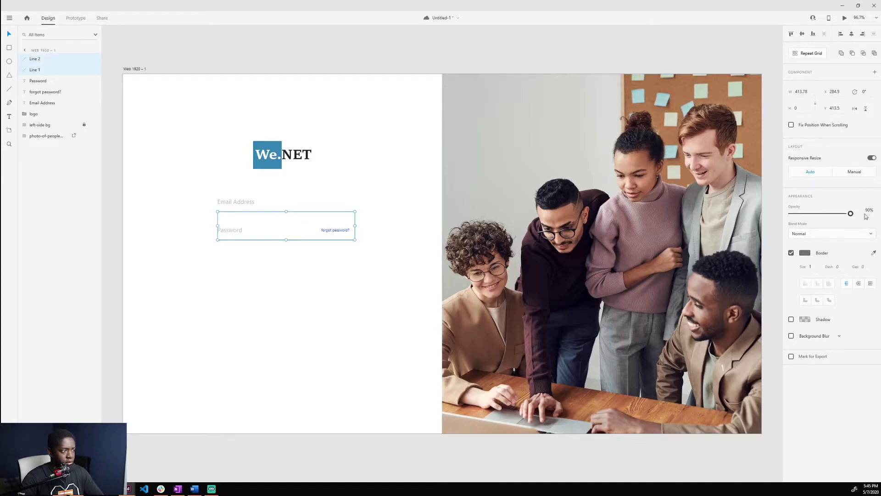
click(209, 265)
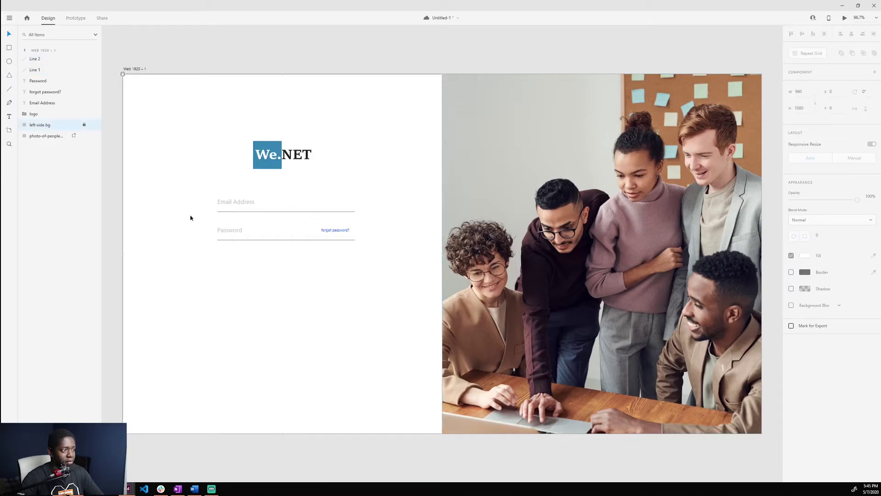
key(Escape)
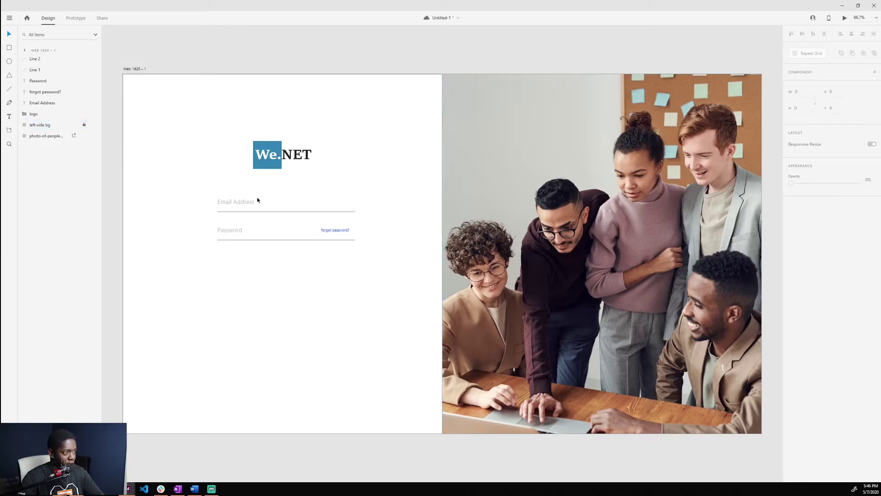
click(287, 340)
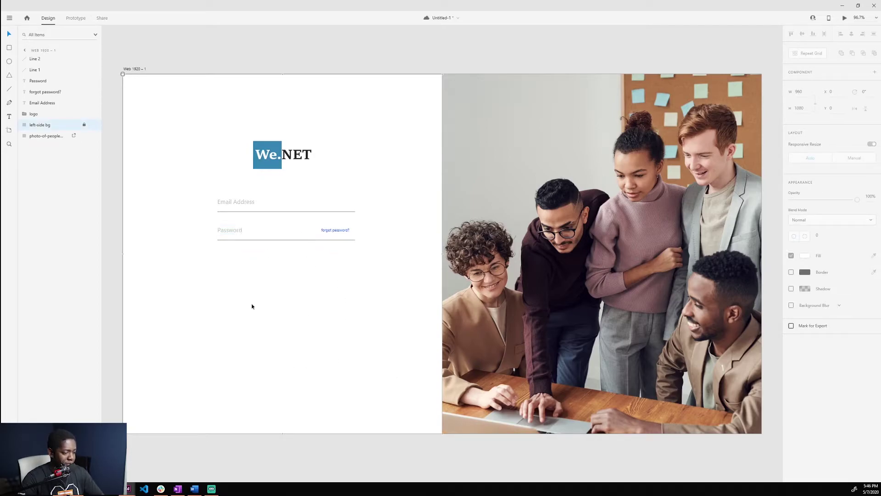
Step: Draw a small square of about 9 × 9 px below the Password line, aligned with the line's left end
click(10, 47)
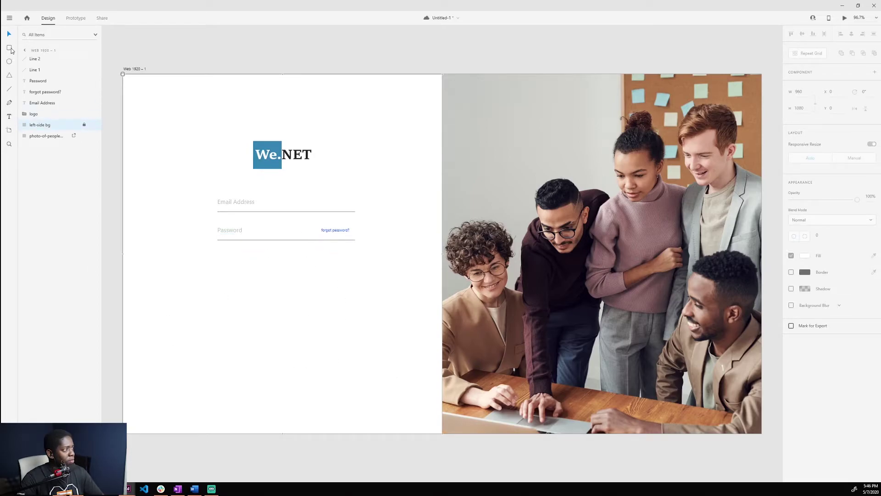
drag(217, 254, 222, 258)
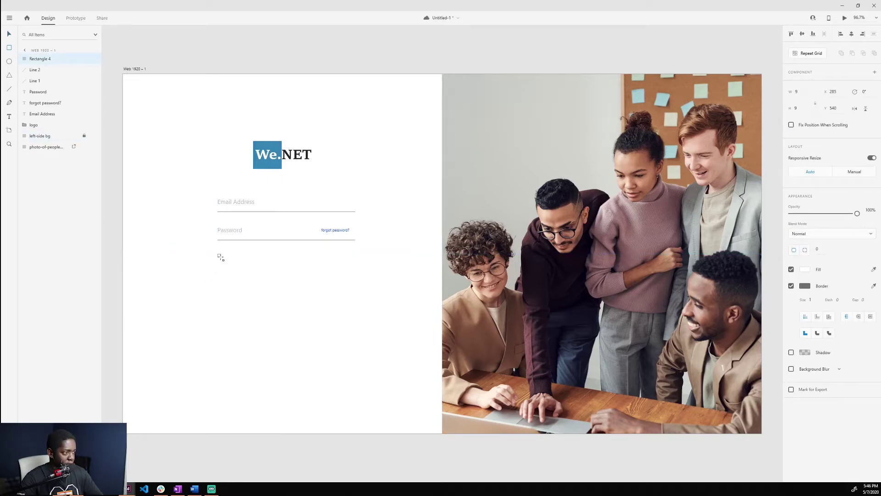
key(z)
click(223, 263)
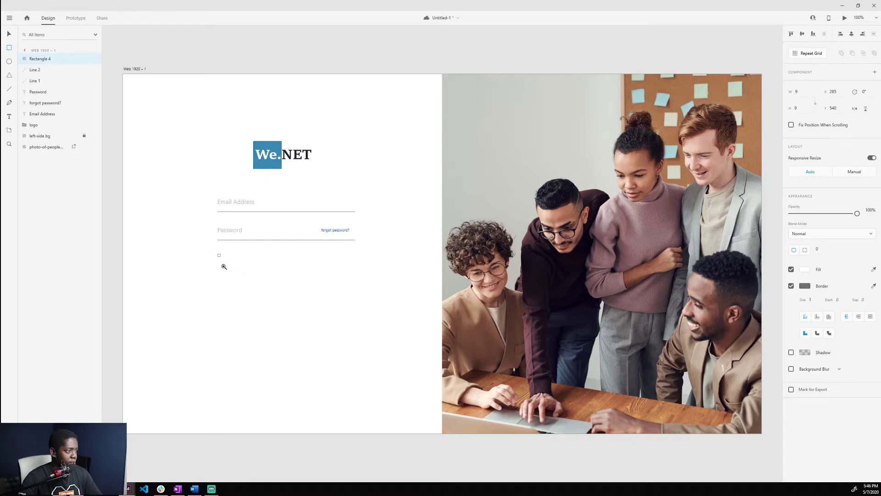
click(224, 266)
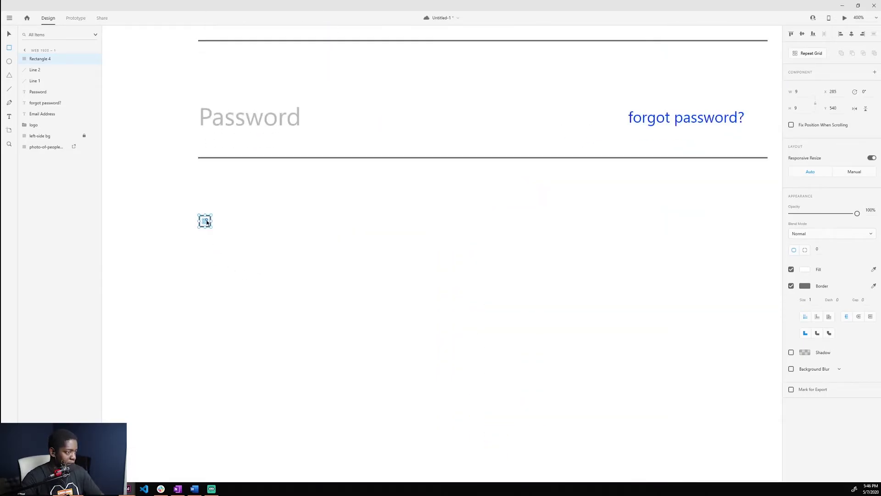
click(231, 266)
click(203, 222)
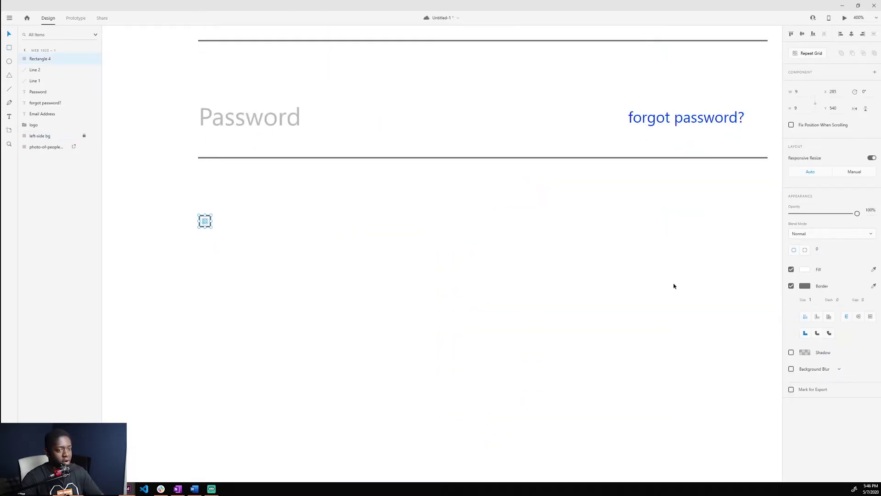
Step: Style the small square with no border, a light grey fill and a corner radius of 1
click(792, 285)
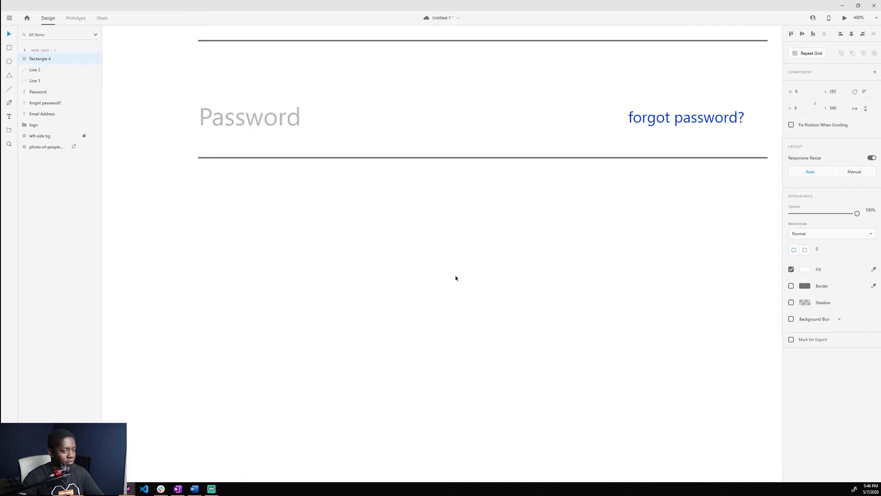
click(805, 269)
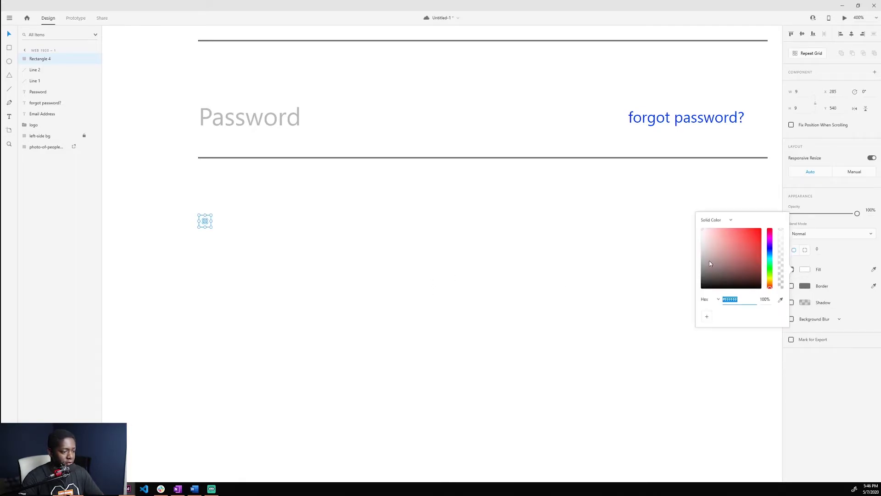
drag(714, 264, 693, 237)
click(835, 206)
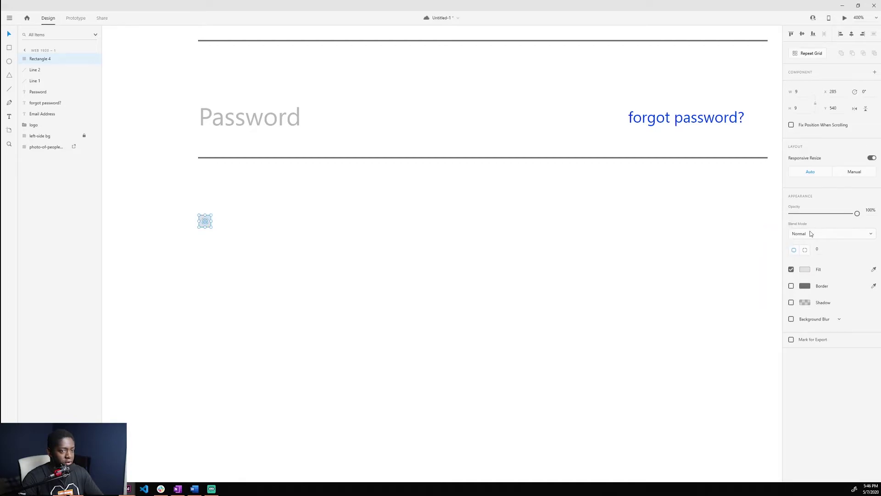
click(820, 251)
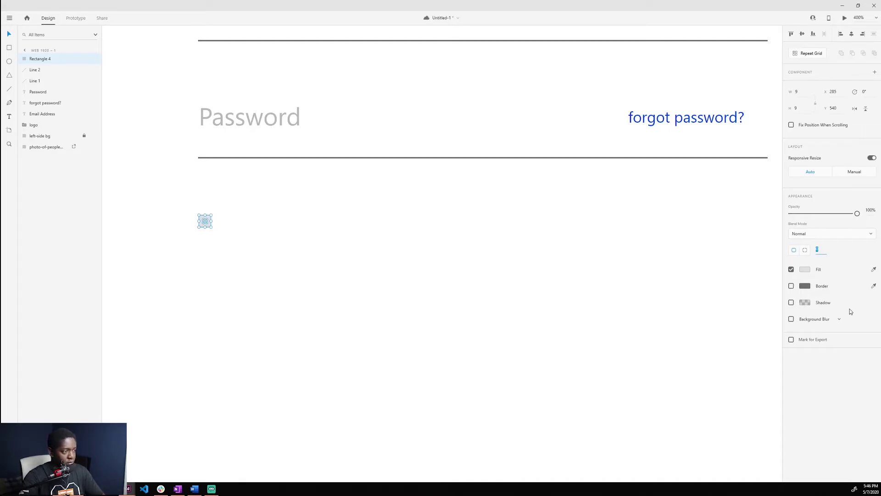
key(Return)
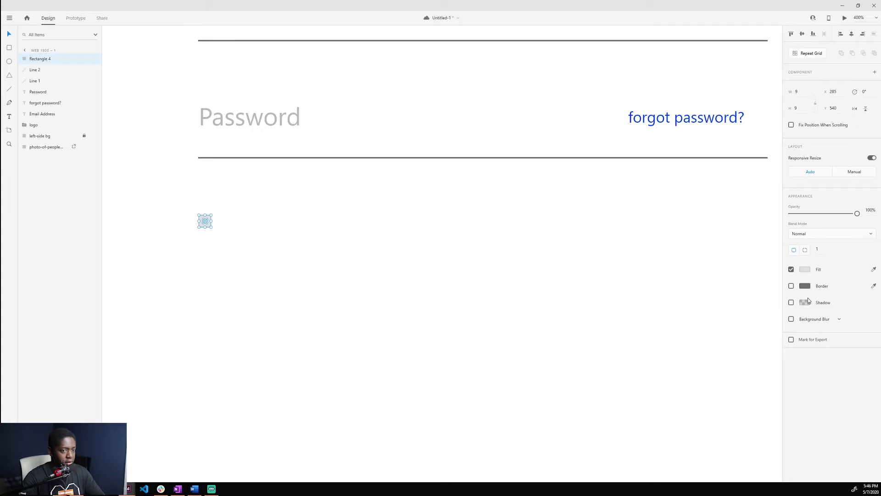
Step: Add a shadow to the small square and set its X offset to 2
click(792, 303)
click(807, 302)
click(806, 302)
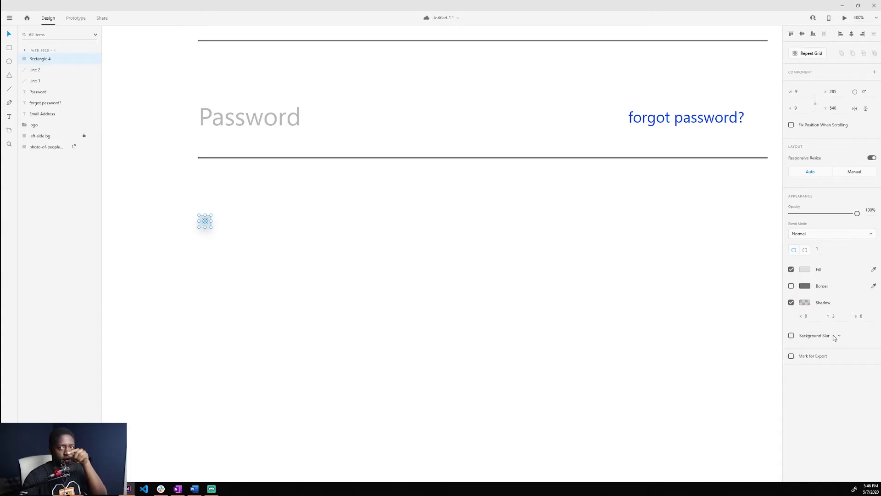
click(811, 317)
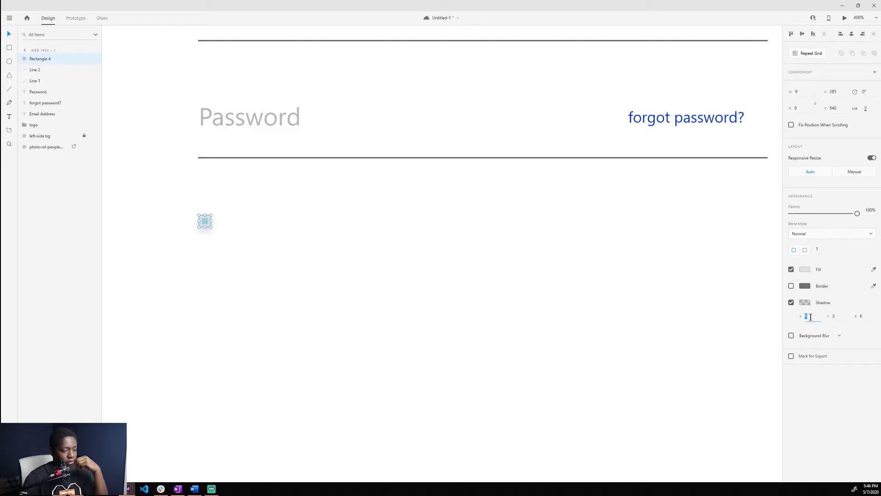
text(2)
key(Return)
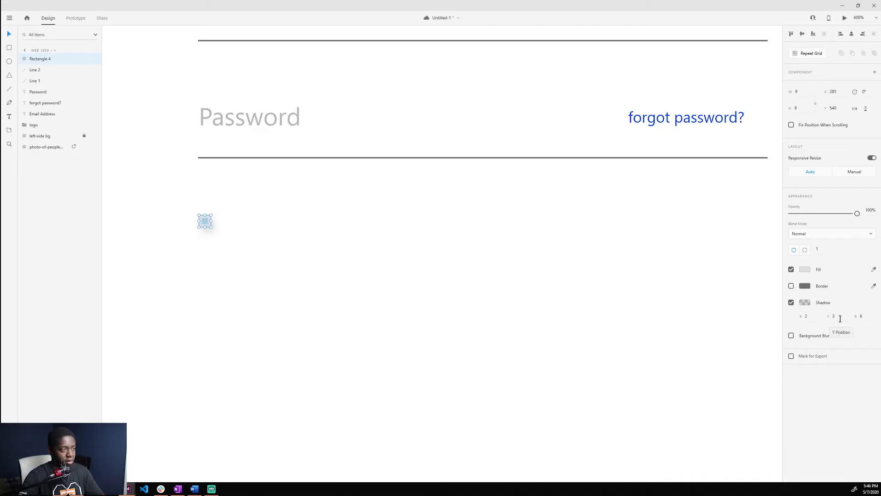
Step: Try blur values of 3 and 2 for the small square's shadow
click(841, 317)
click(863, 316)
text(3)
key(Return)
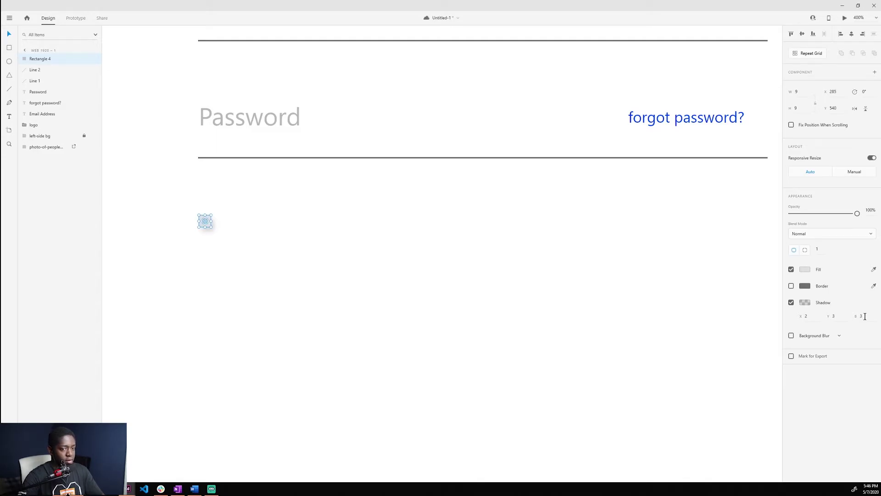
text(2)
key(Return)
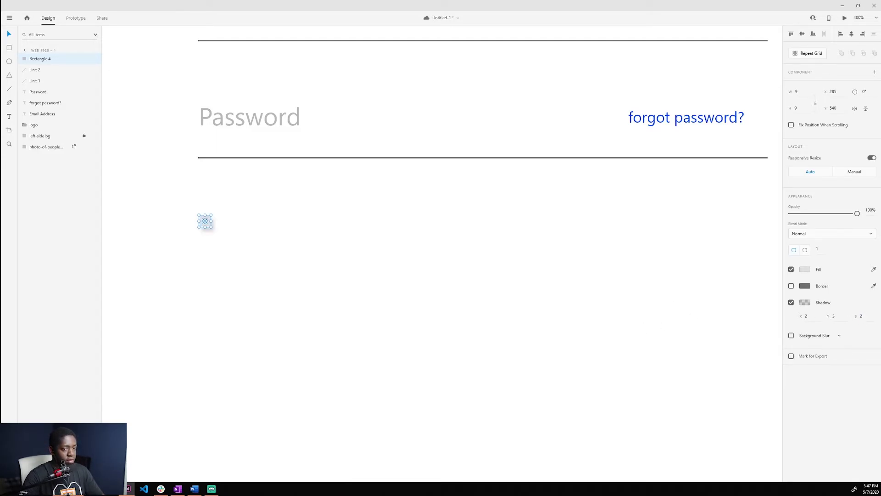
Step: Set the small square's shadow blur to 4 and its Y offset to 1
click(868, 317)
text(4)
key(Return)
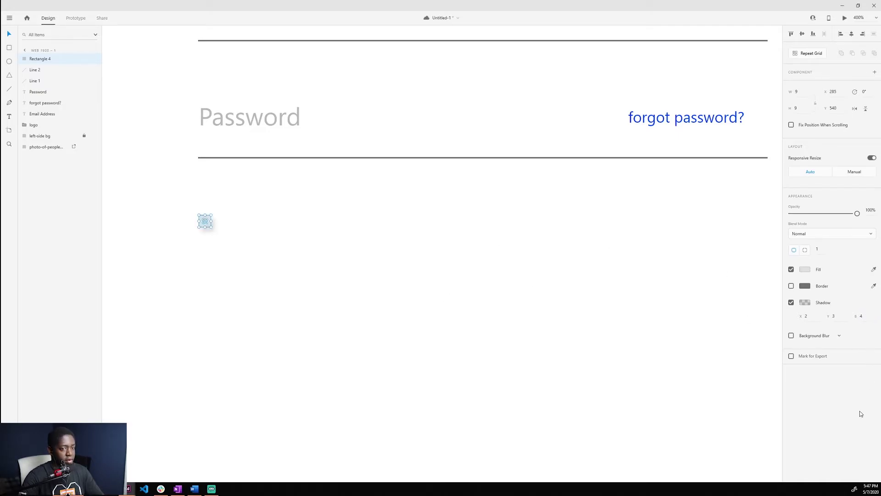
click(837, 317)
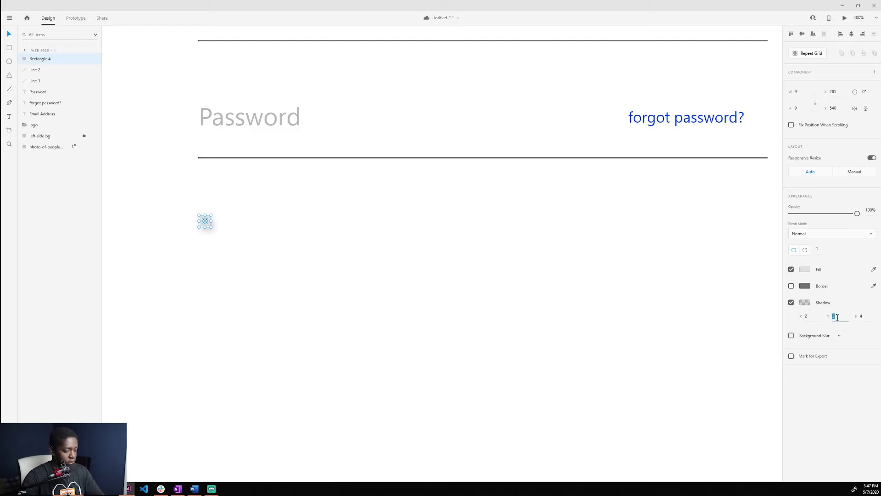
text(1)
key(Return)
click(589, 324)
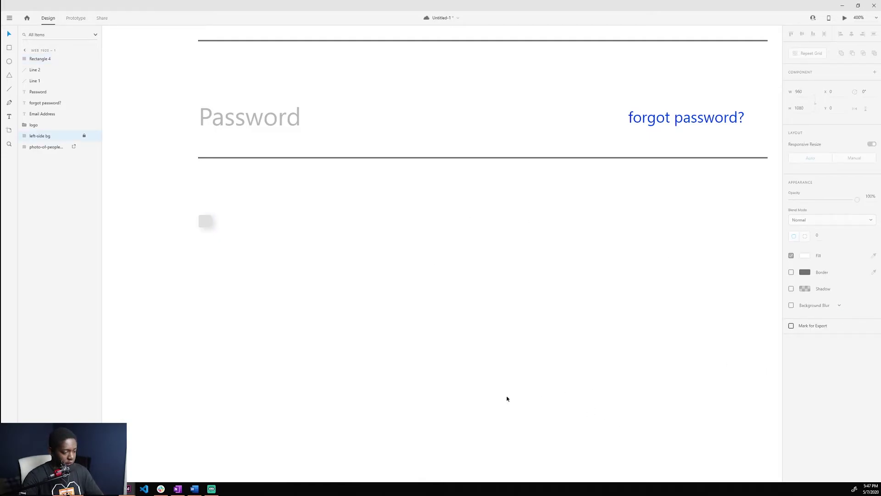
Step: Add a border to the small square, sampling its #DFDFDF fill and darkening that grey slightly for the border colour
click(205, 221)
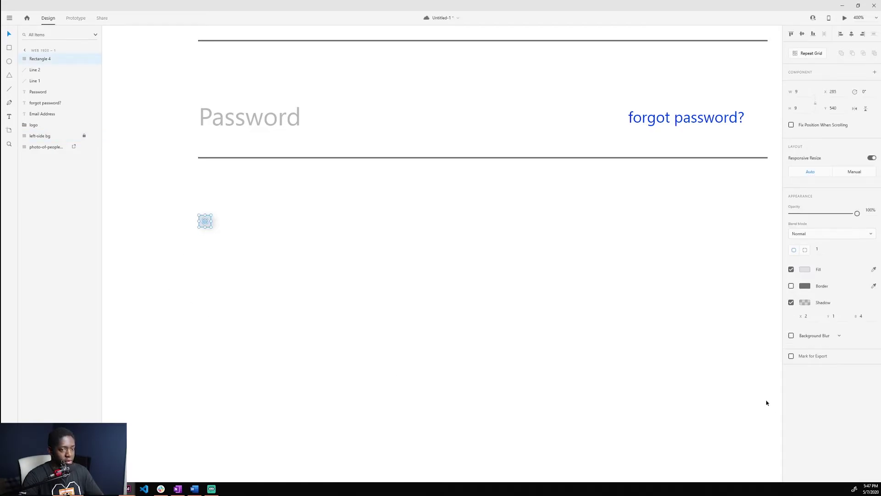
click(792, 285)
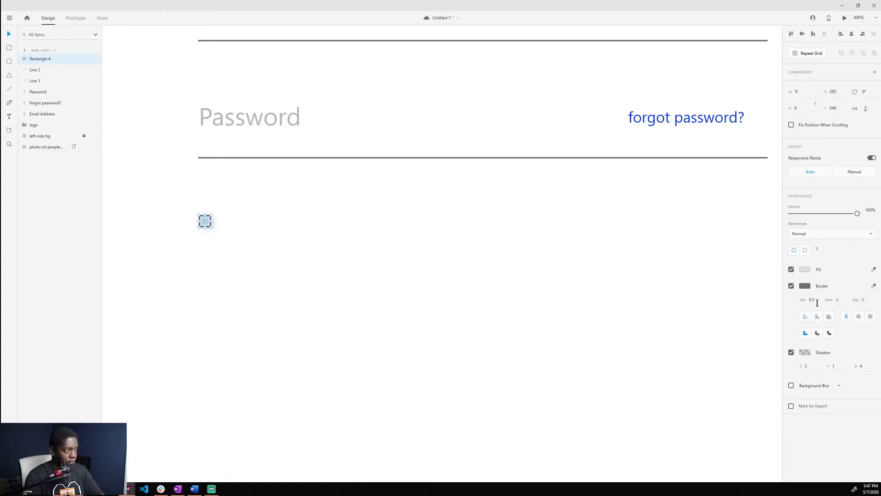
click(617, 285)
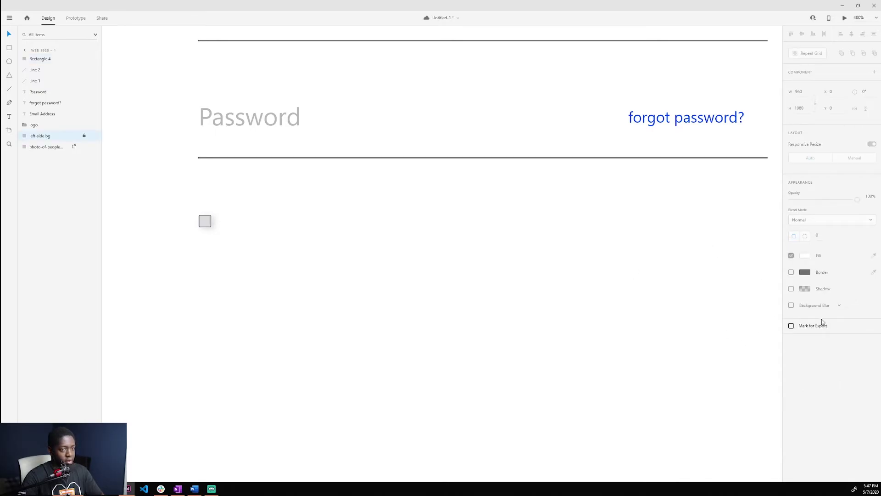
click(206, 222)
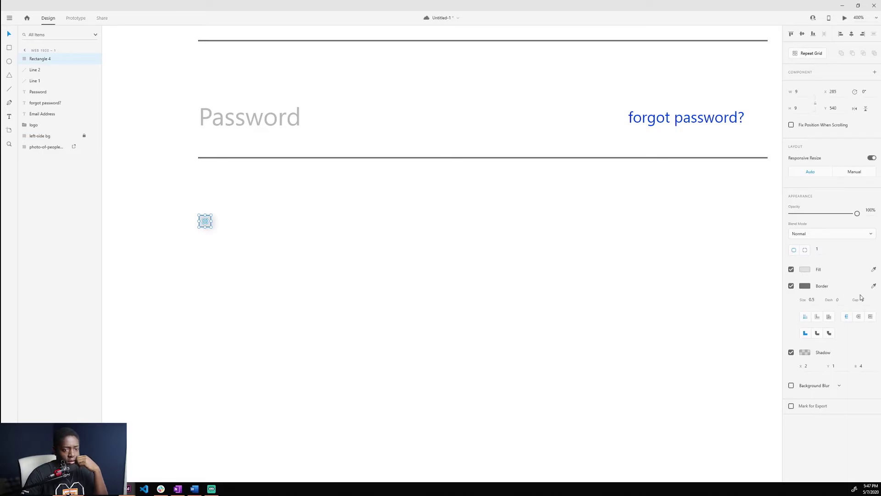
click(804, 287)
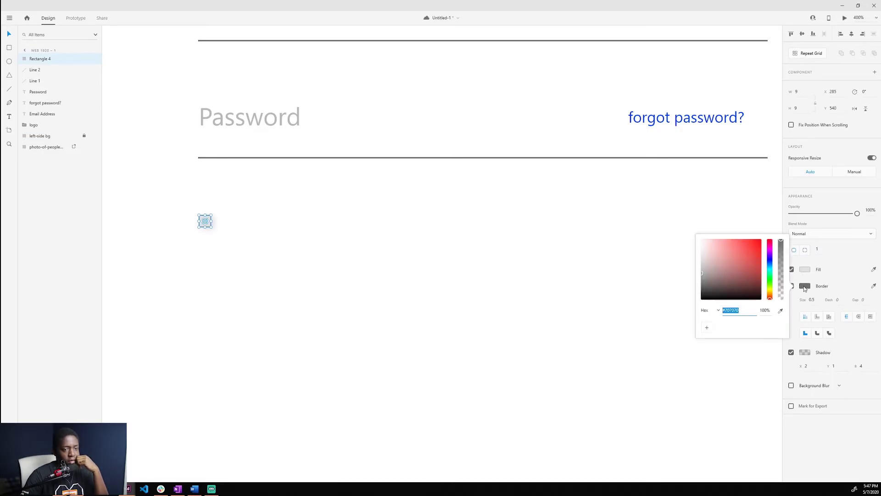
click(780, 311)
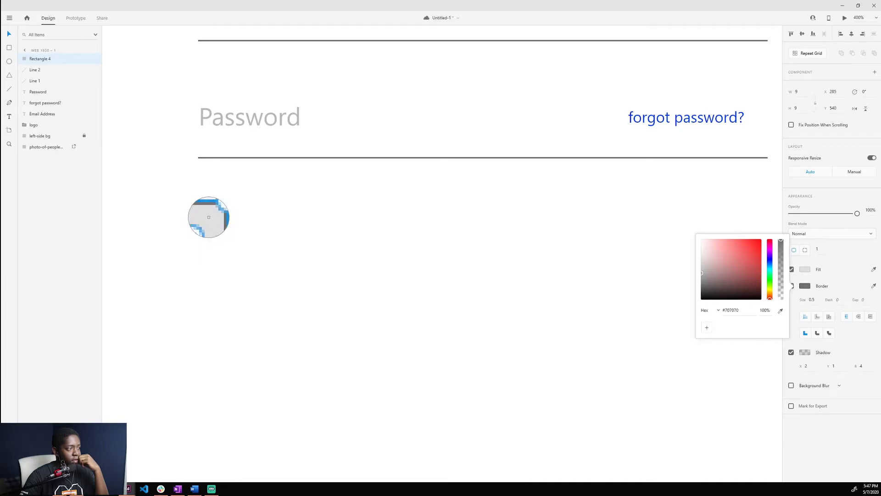
click(209, 217)
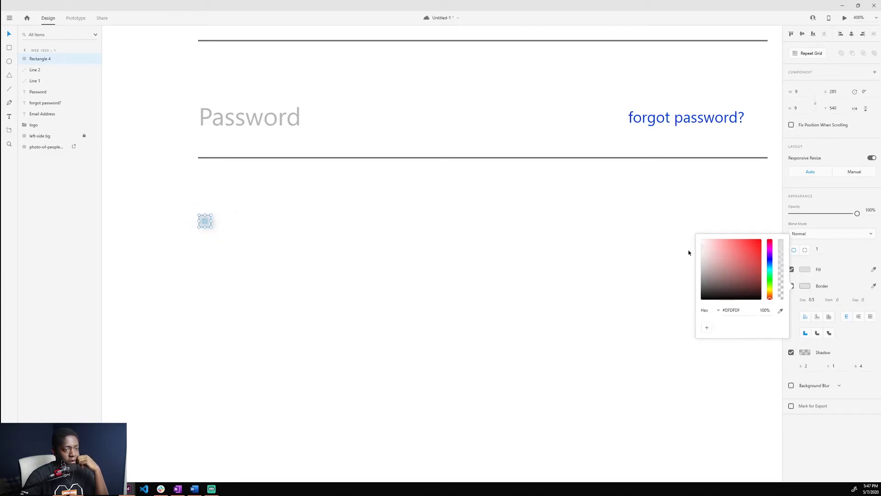
drag(702, 247, 705, 255)
click(456, 290)
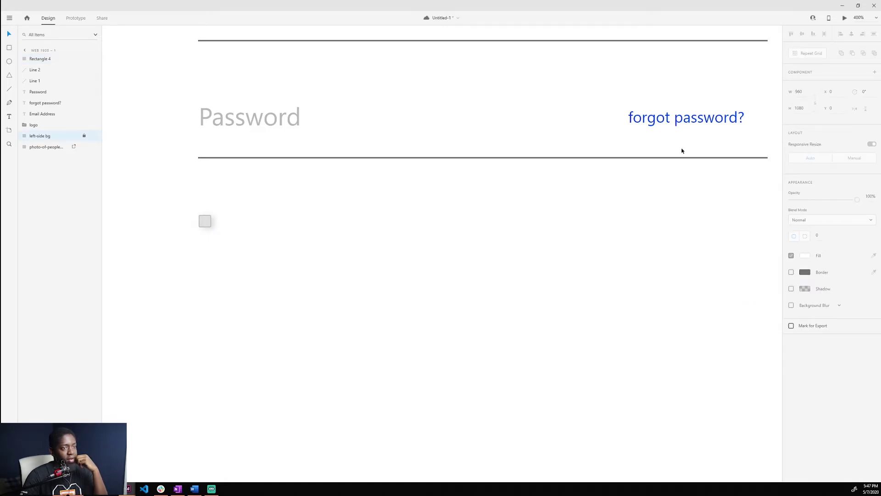
Step: Duplicate the "forgot password?" text beside the small square and replace its wording with "Remember me"
click(674, 126)
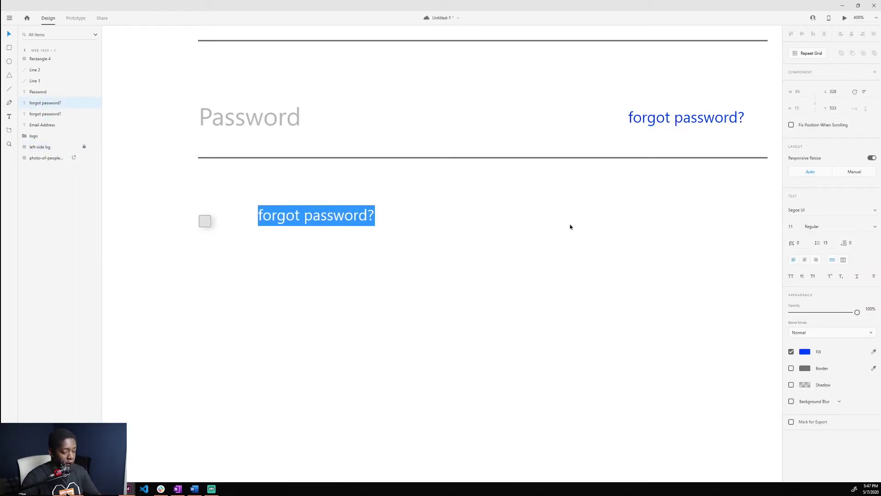
triple_click(332, 216)
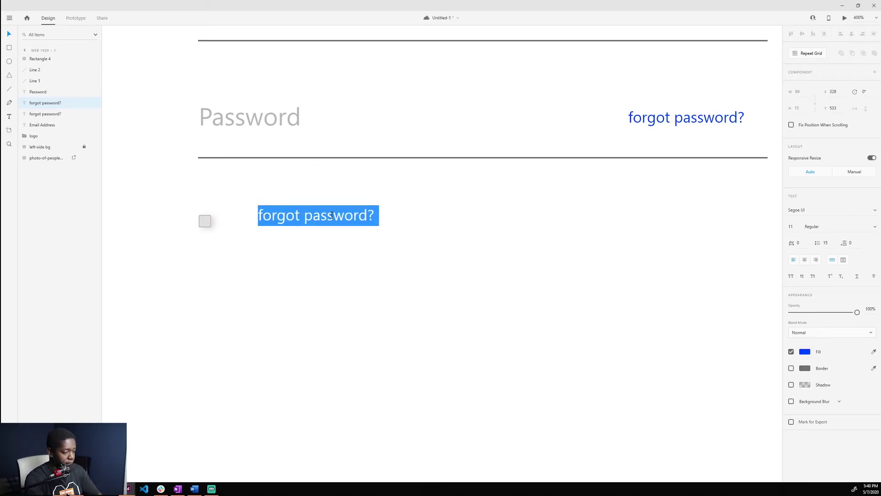
text(Re)
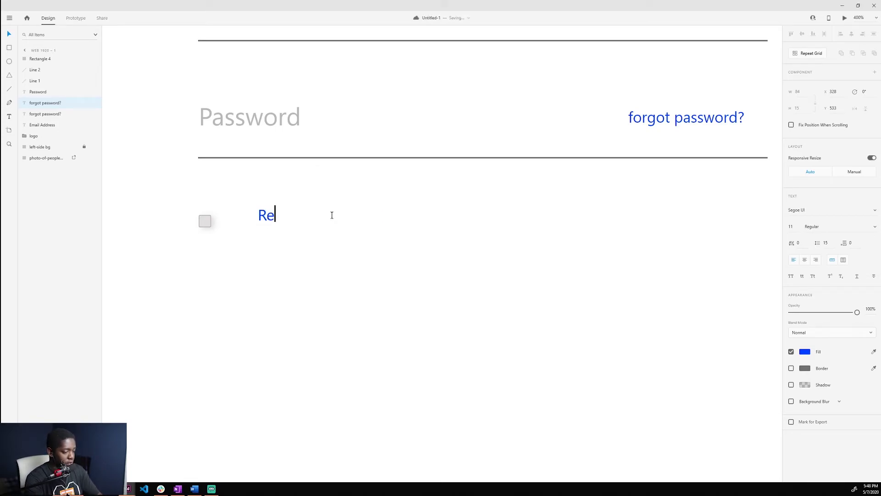
text(memb)
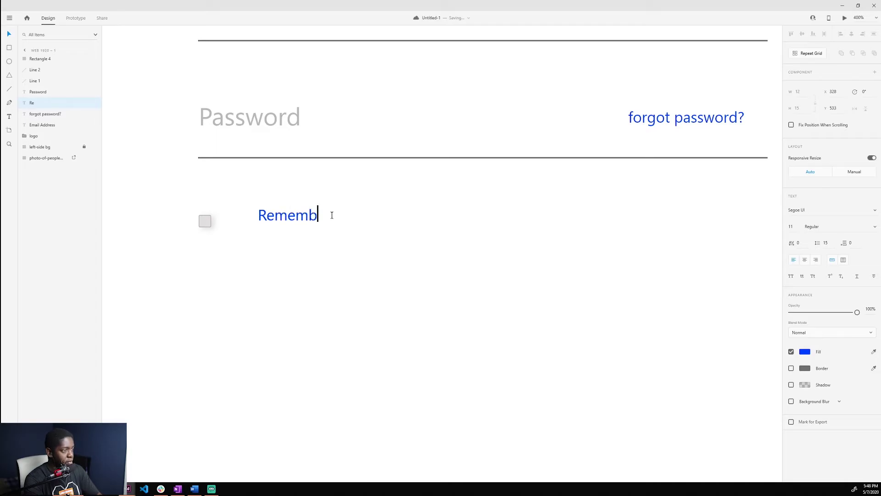
text(er me)
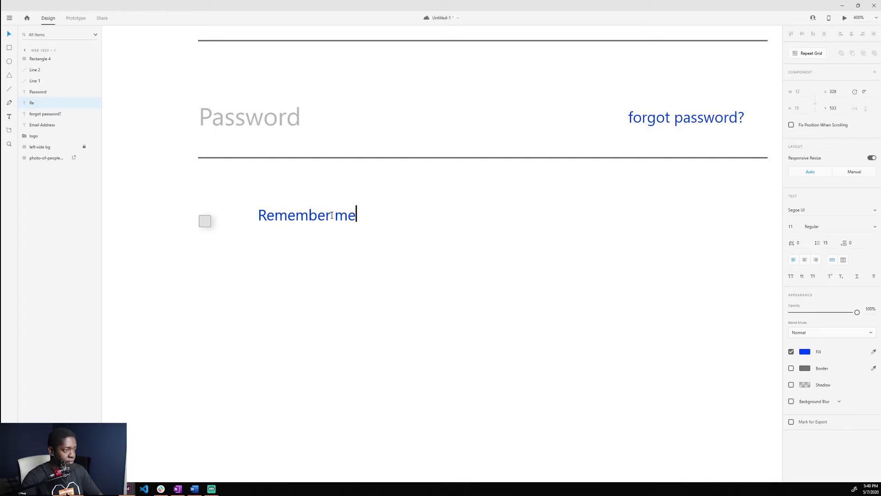
key(Escape)
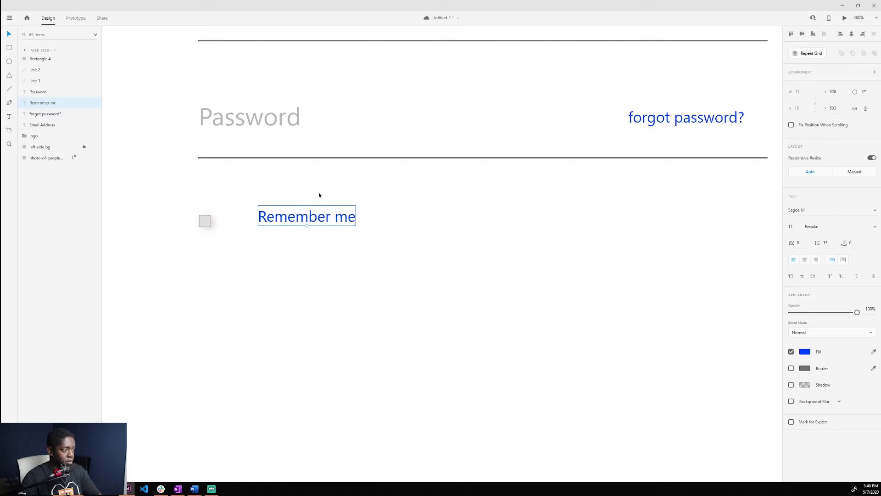
Step: Capitalize the second word of the checkbox label so it reads "Remember Me"
double_click(345, 221)
click(348, 218)
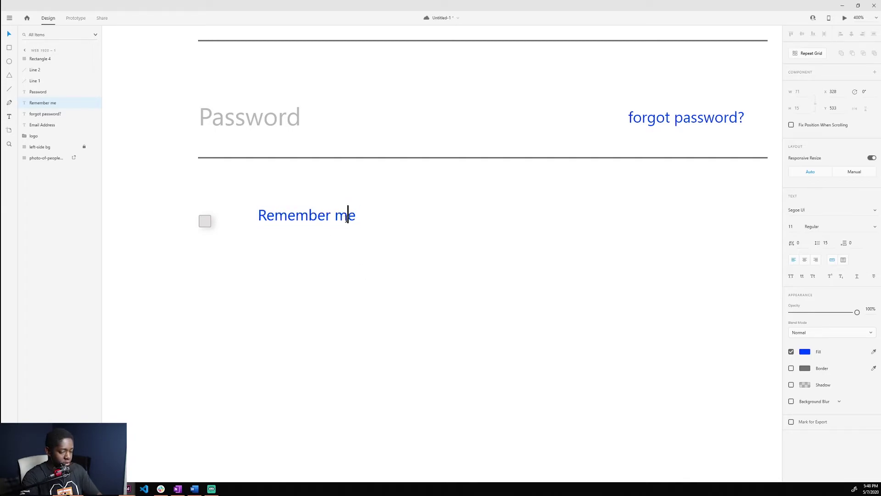
key(BackSpace)
text(M)
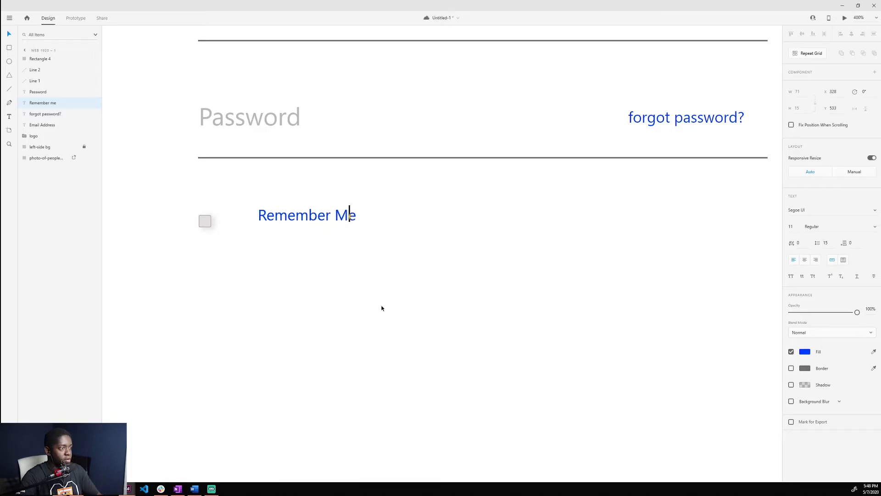
key(Escape)
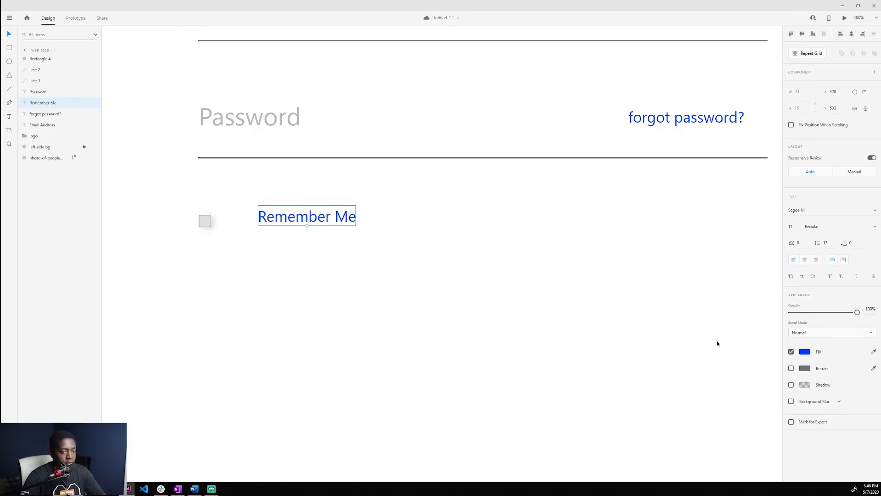
Step: Recolour the Remember Me label with the dark colour sampled from the NET lettering in the logo
click(805, 352)
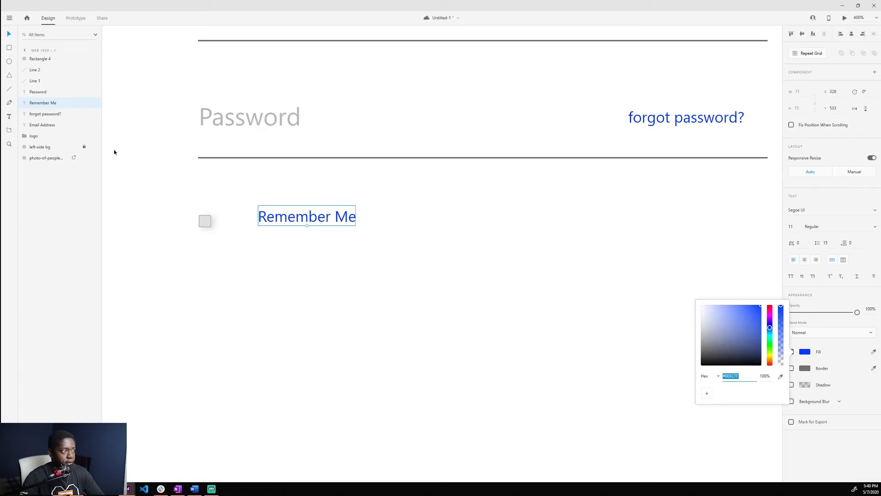
scroll(474, 211, up, 5)
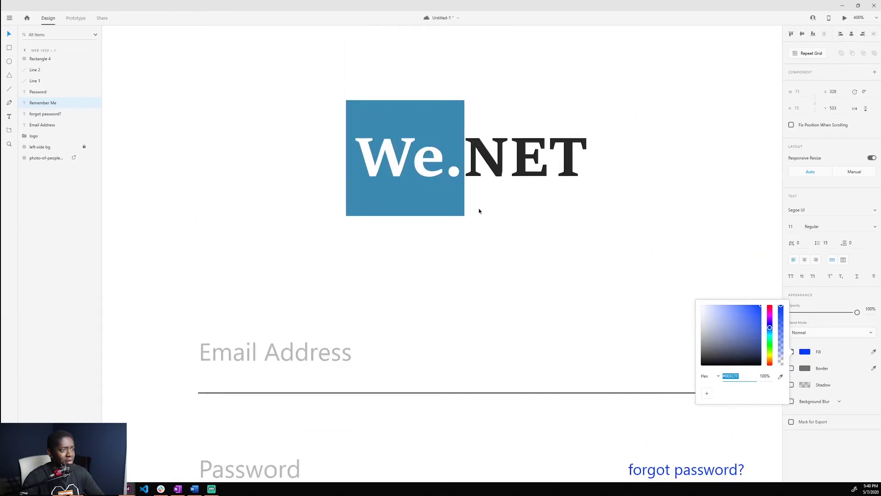
scroll(478, 211, down, 2)
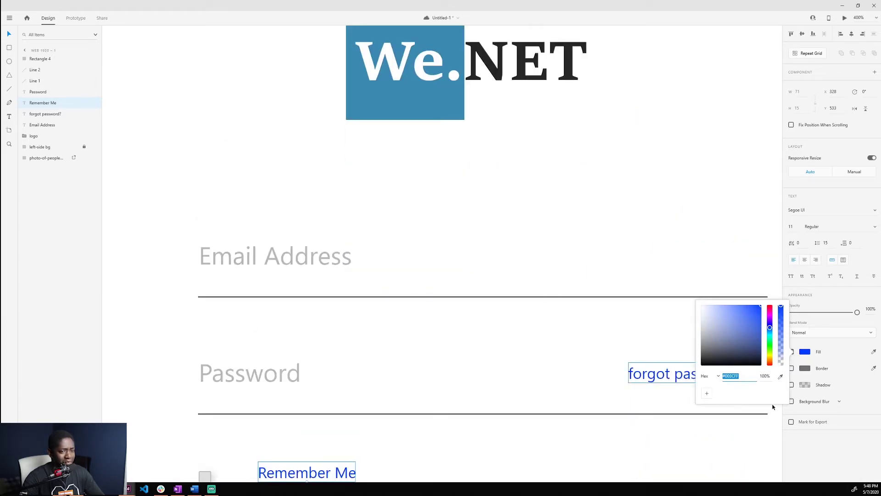
click(780, 376)
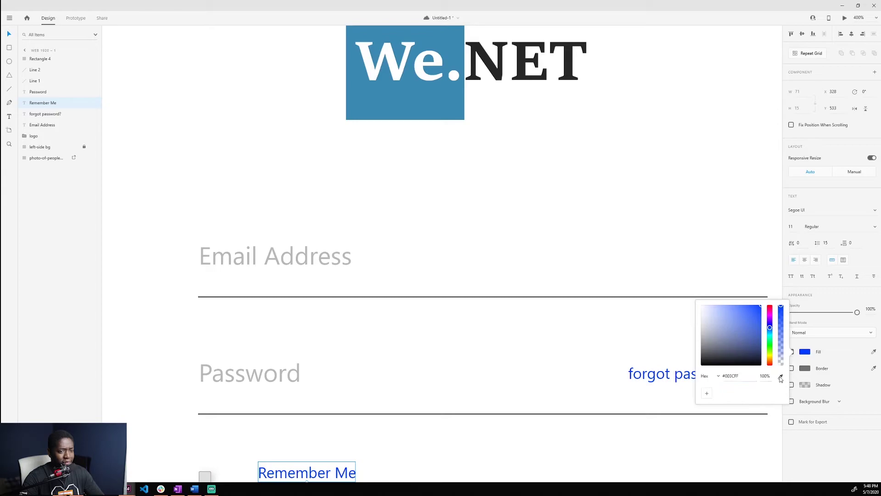
click(501, 64)
click(615, 251)
Step: Reduce the Remember Me label to font size 8 and place it just beside the small square at X 302, Y 539
scroll(442, 312, down, 3)
drag(308, 318, 258, 324)
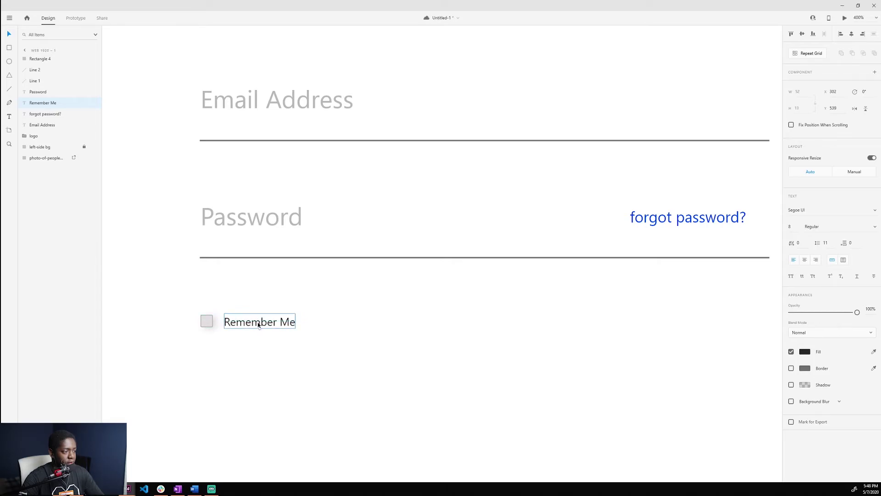
click(402, 330)
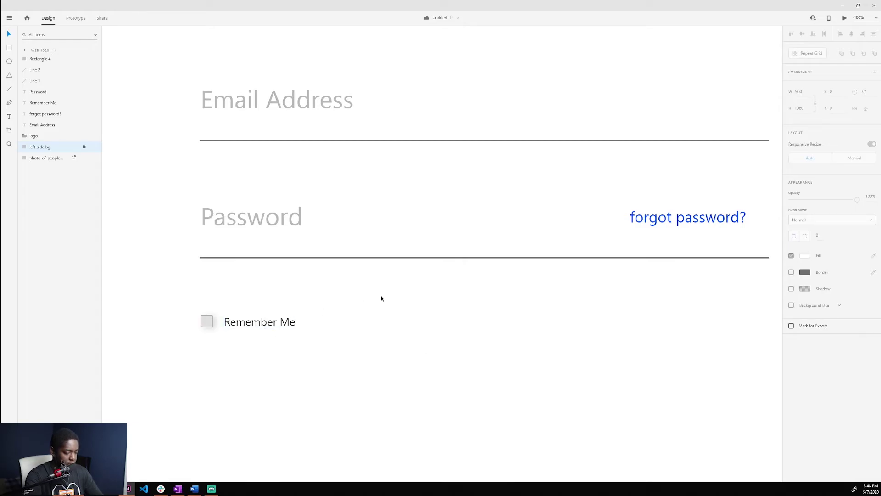
Step: Move the Email Address, Password and "forgot password?" texts together down 3 px, closer to their field lines
key(ctrl+0)
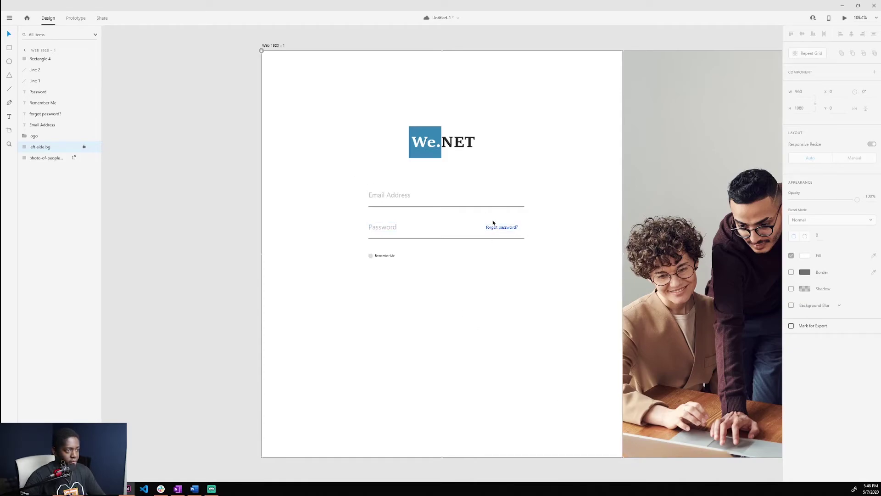
click(503, 232)
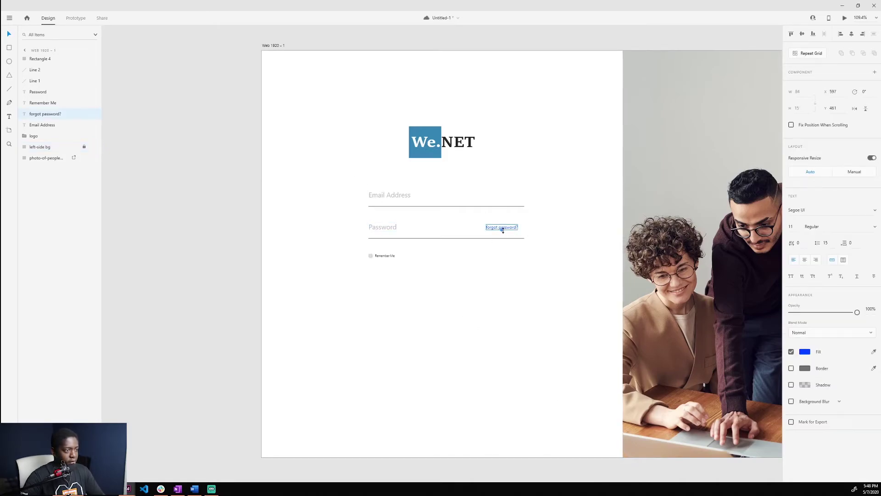
shift+click(381, 228)
shift+click(382, 198)
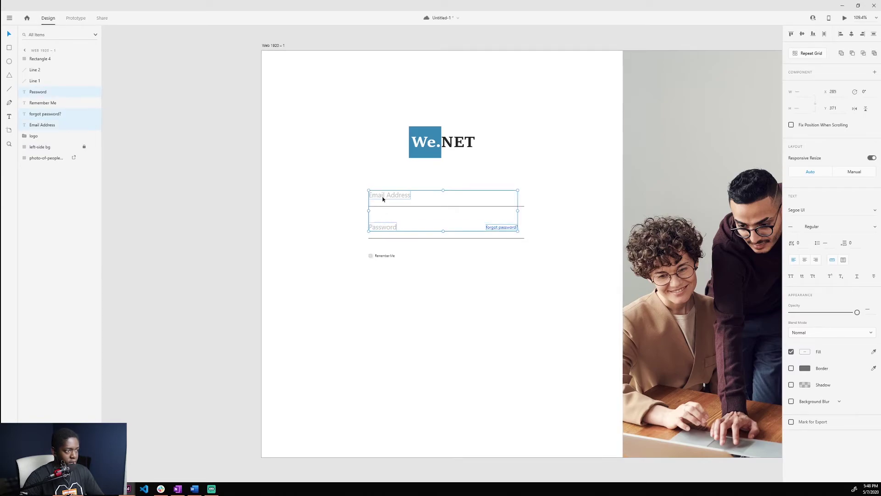
key(Down)
key(Down)
key(Down)
key(Down)
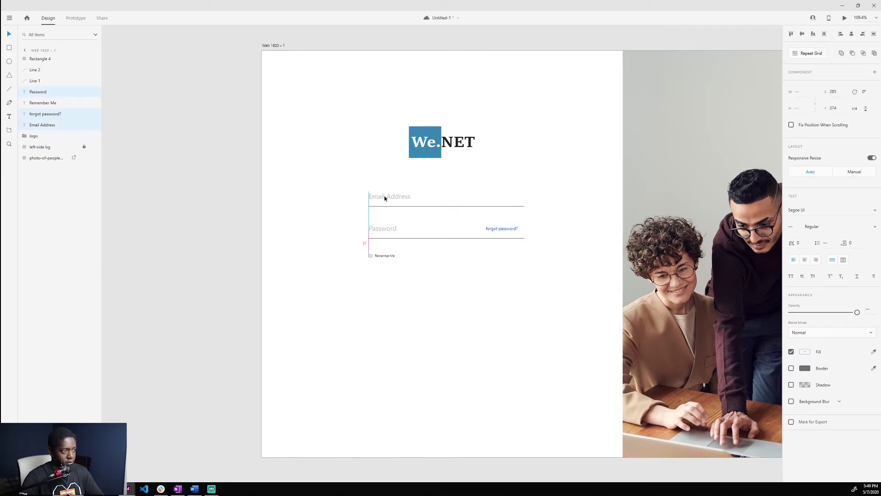
Step: Nudge the Email Address, Password and "forgot password?" texts together farther down, just above their field lines
key(Down)
key(Down)
key(Down)
key(Down)
key(Down)
key(Down)
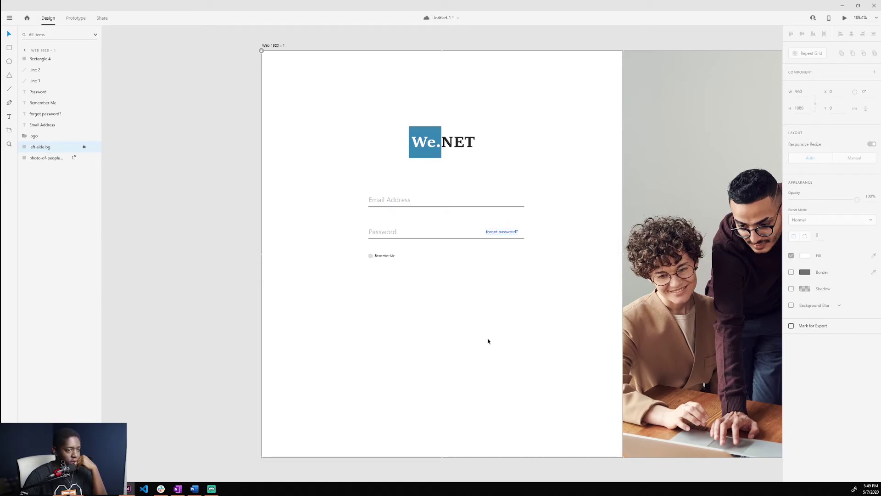
click(441, 281)
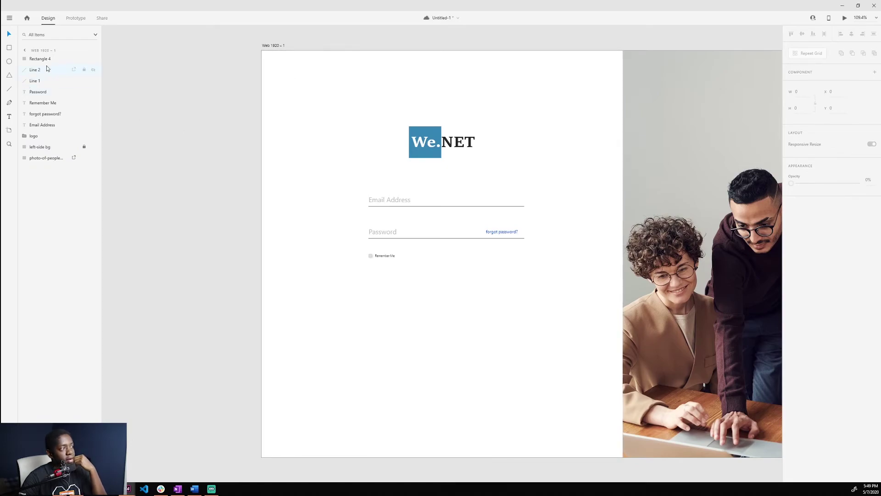
Step: Draw a borderless rectangle about 347 by 59 px below the Remember Me row for the login button
click(9, 48)
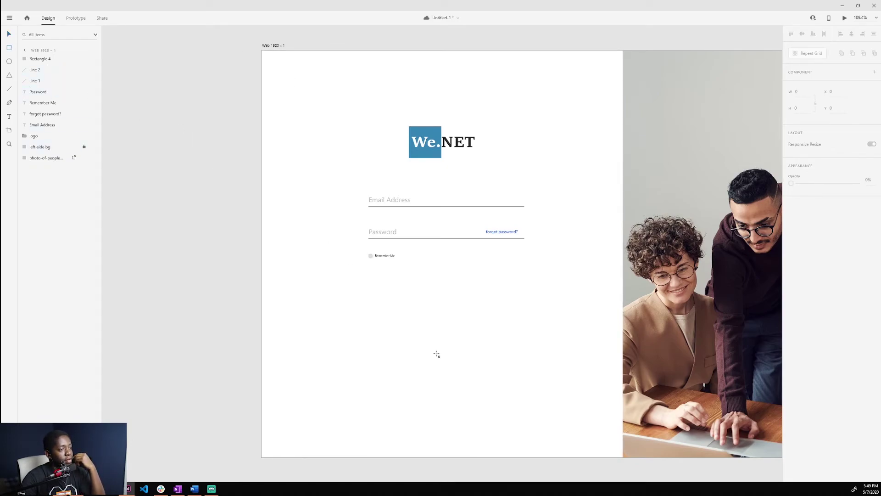
mouse_move(386, 295)
mouse_down()
mouse_move(525, 338)
mouse_move(569, 336)
mouse_up()
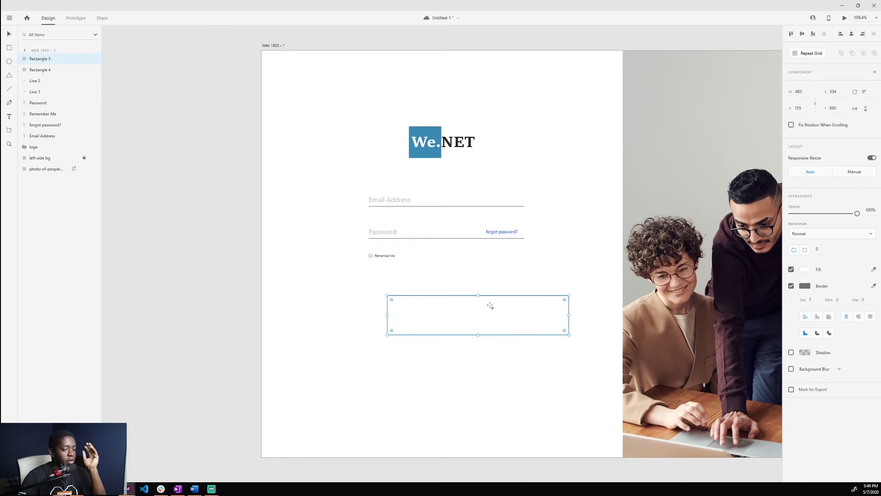
click(791, 286)
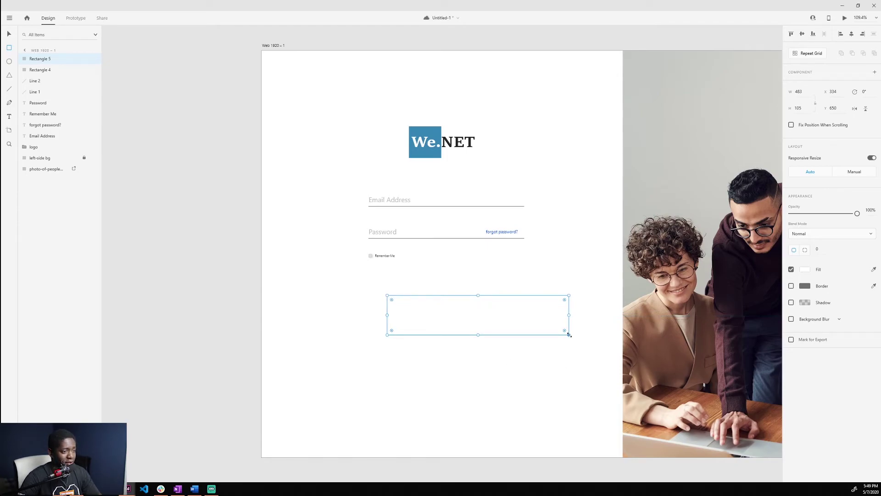
drag(570, 335, 519, 318)
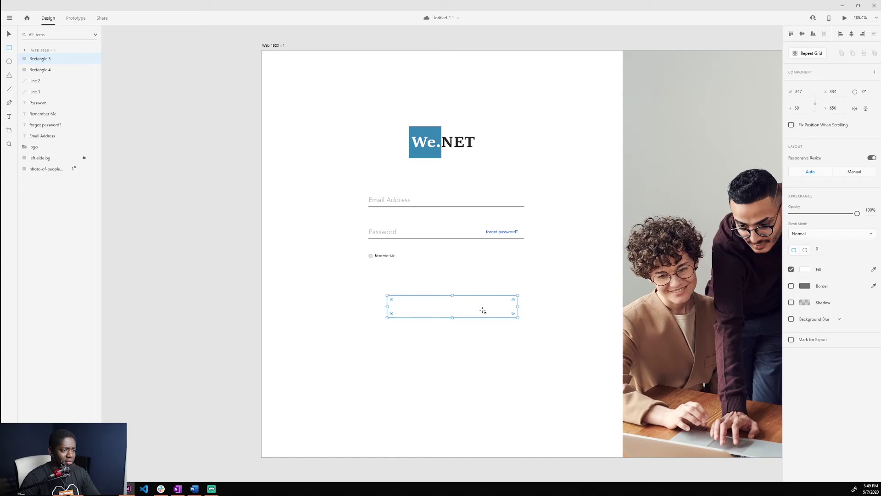
Step: Fill the button rectangle with a neutral dark grey
click(805, 270)
mouse_move(722, 268)
mouse_down()
mouse_move(671, 272)
mouse_move(700, 270)
mouse_move(702, 262)
mouse_move(699, 269)
mouse_up()
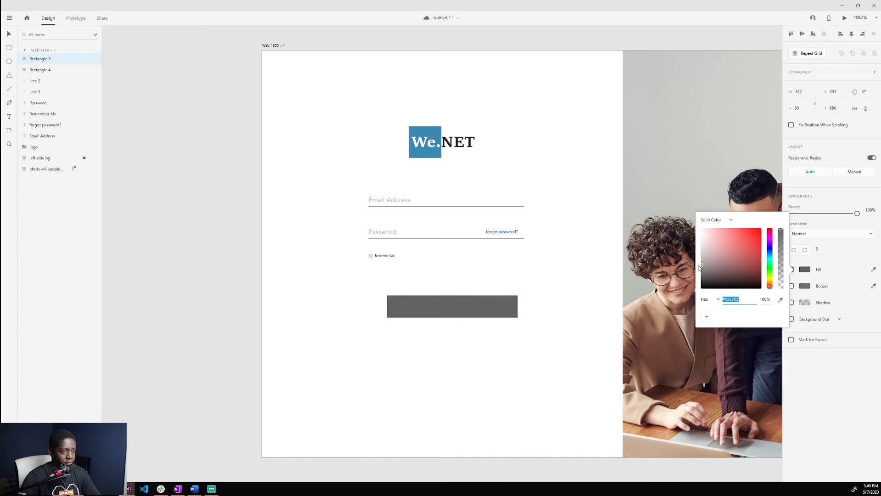
text(v)
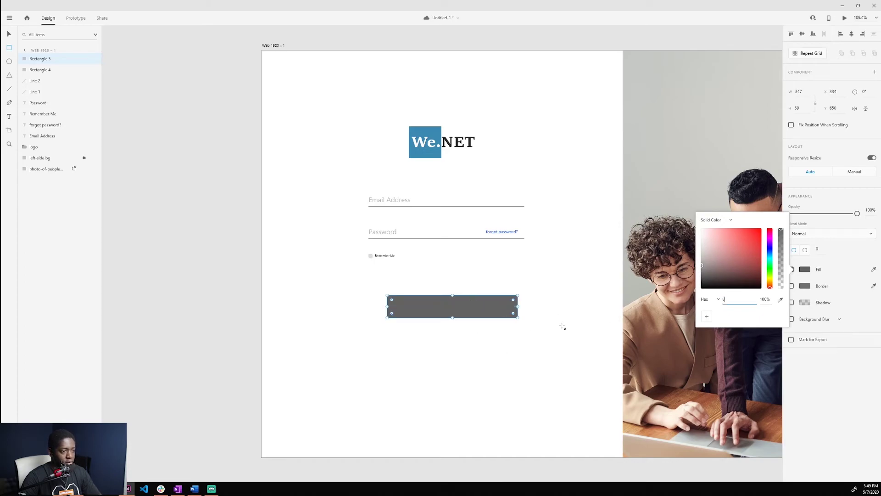
click(837, 384)
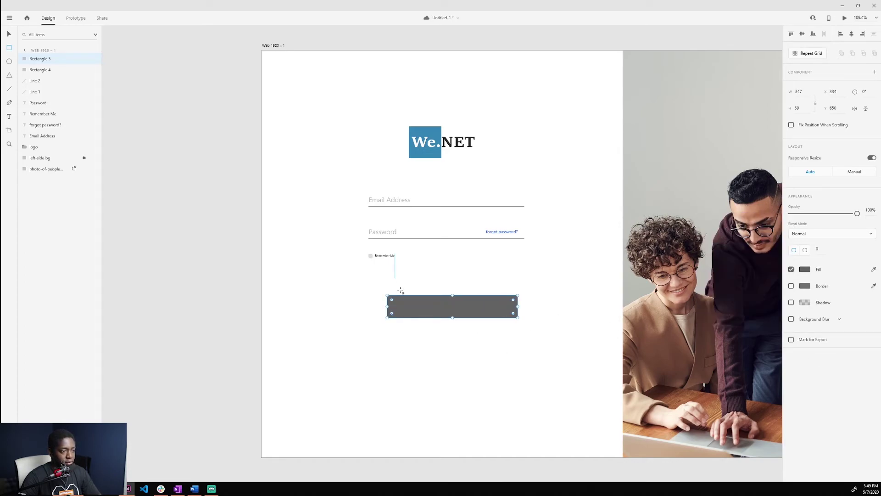
click(537, 279)
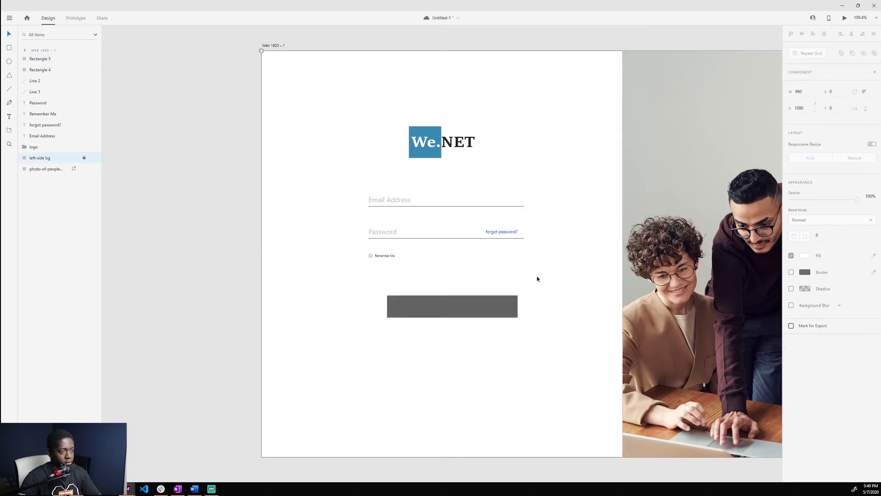
Step: Round the grey button rectangle's corners with a radius of 5
click(485, 305)
click(817, 250)
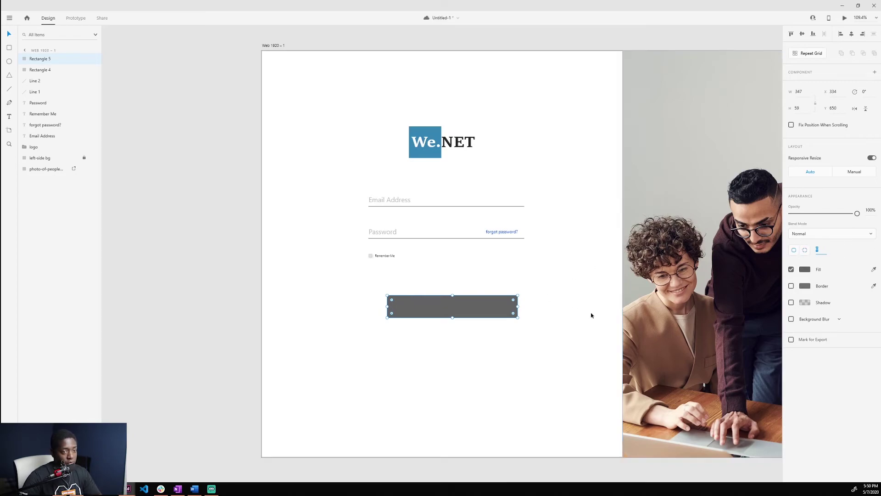
mouse_move(512, 302)
mouse_down()
mouse_move(481, 316)
mouse_move(517, 291)
mouse_up()
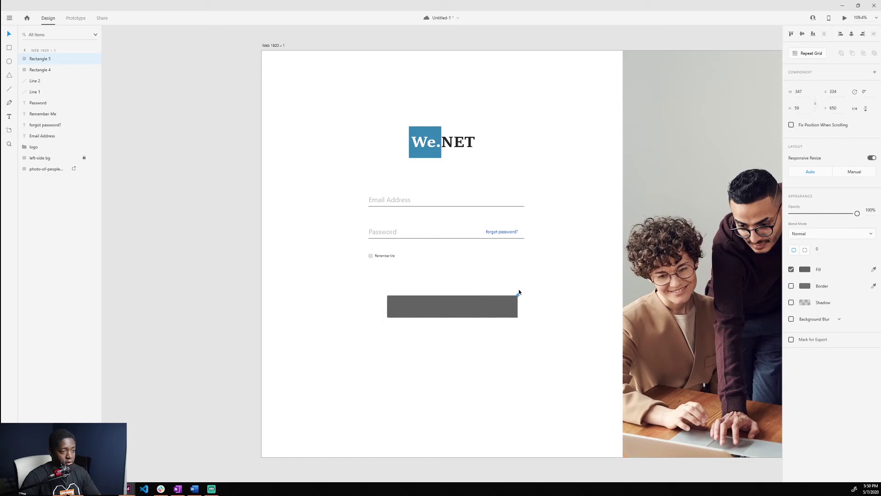
click(819, 250)
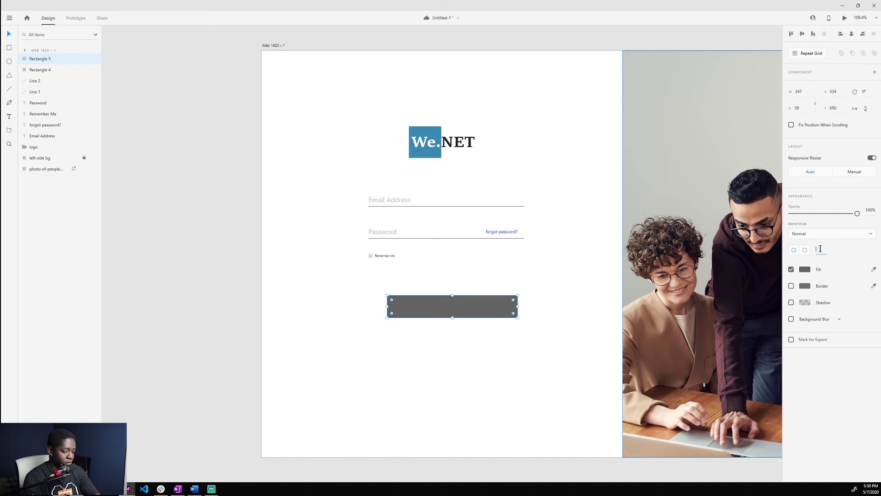
text(5)
key(Return)
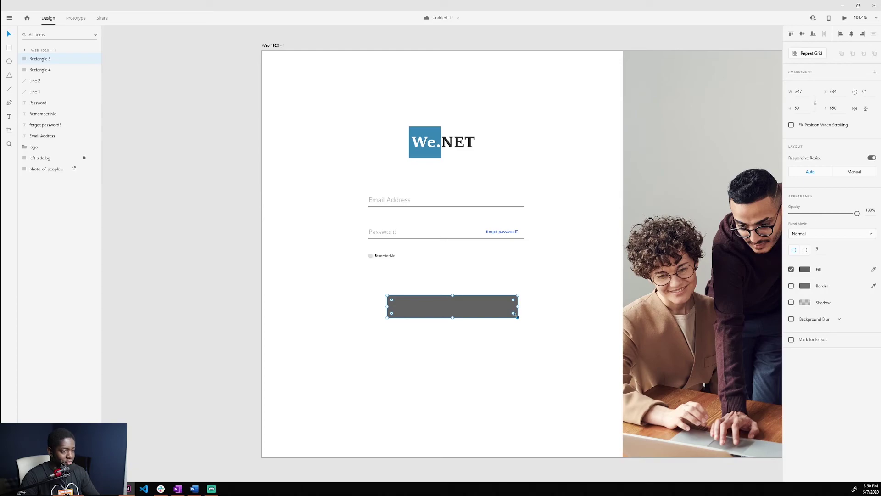
Step: Resize the grey button to about 211 by 43 px and place it beneath Remember Me at X 375, Y 597
drag(519, 318, 466, 308)
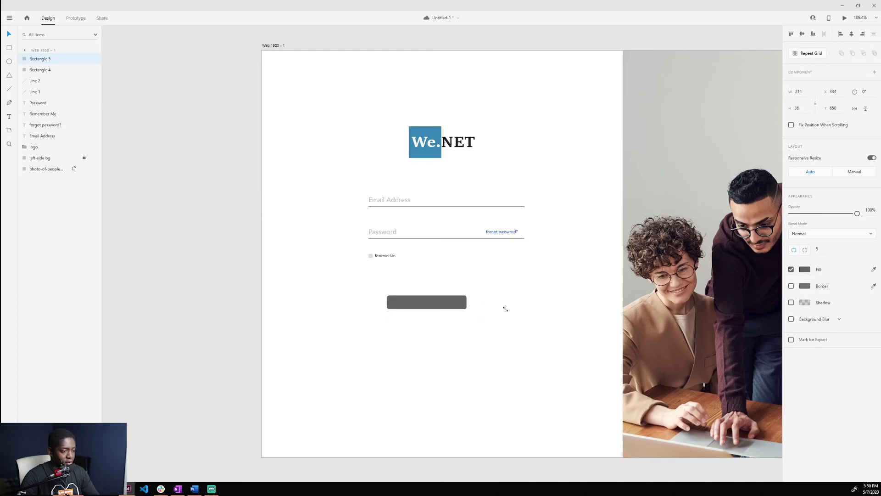
drag(427, 309, 442, 284)
click(543, 334)
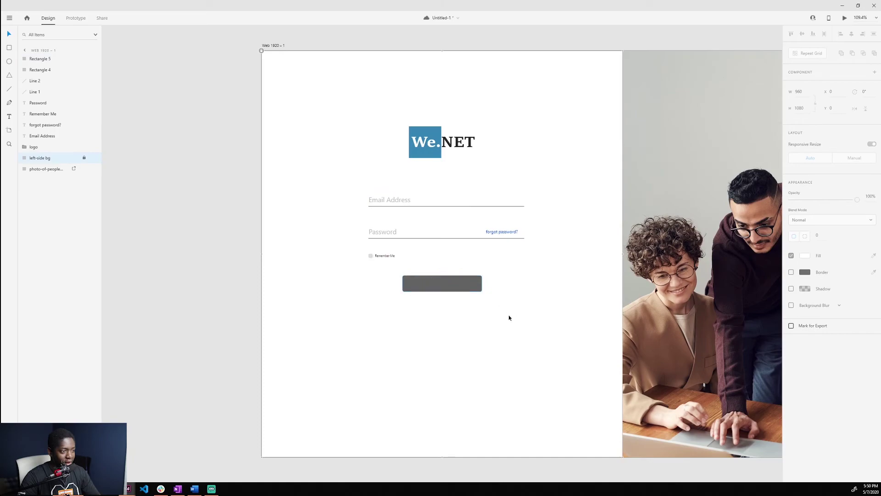
Step: Duplicate the Password text into the empty area below the button and change the copy to "Log in"
click(391, 233)
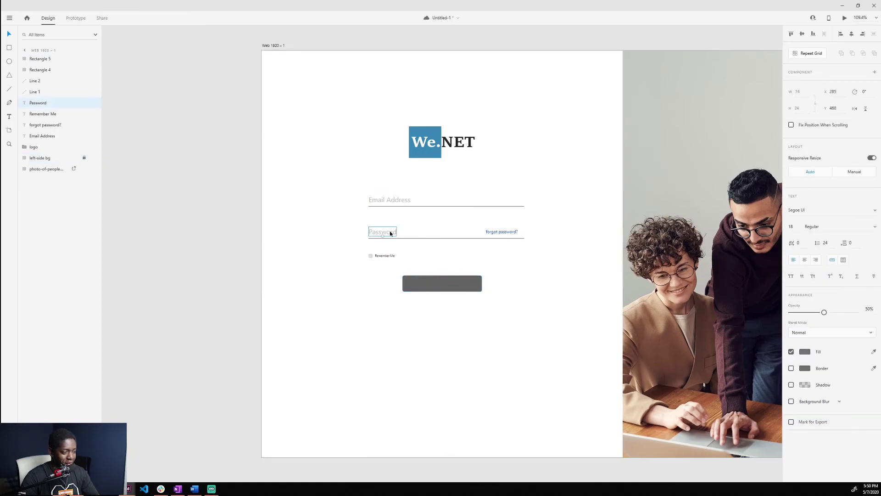
drag(391, 233, 458, 363)
double_click(459, 363)
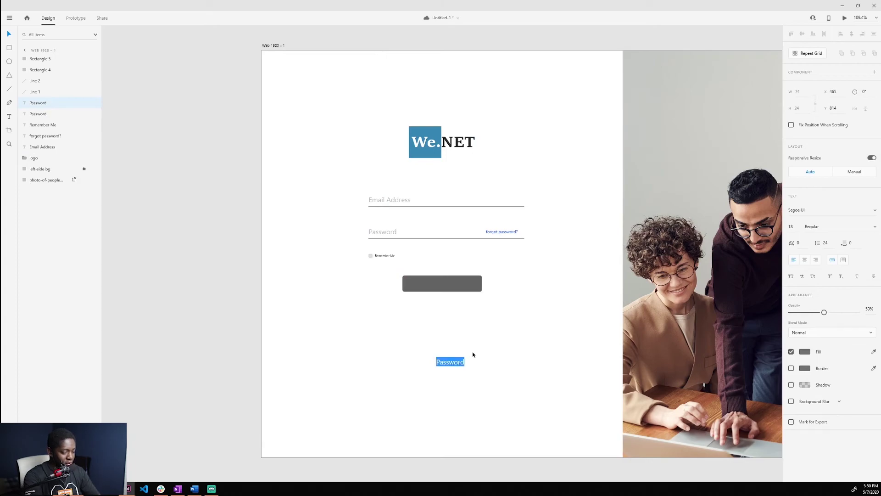
text(Logi)
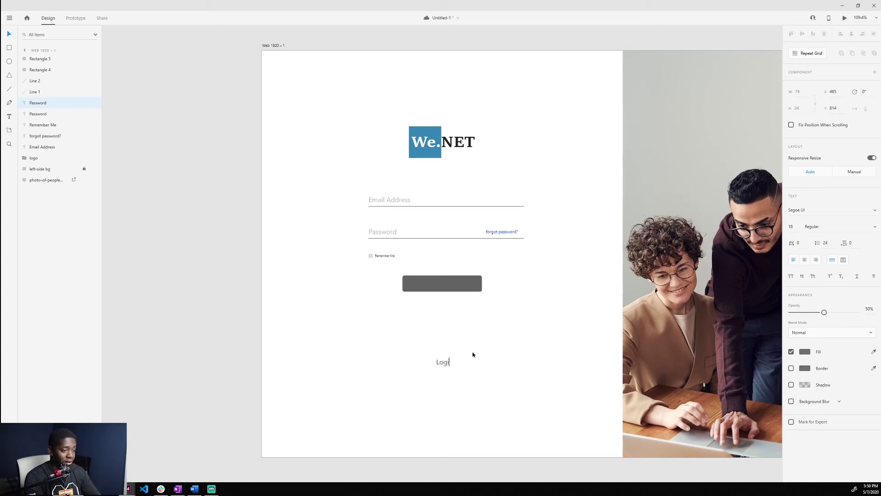
text( in)
key(Escape)
Step: Centre the Log in text on the grey button and reorder the button rectangle beneath the text layers
drag(447, 364, 450, 279)
click(412, 284)
drag(46, 58, 68, 152)
click(440, 282)
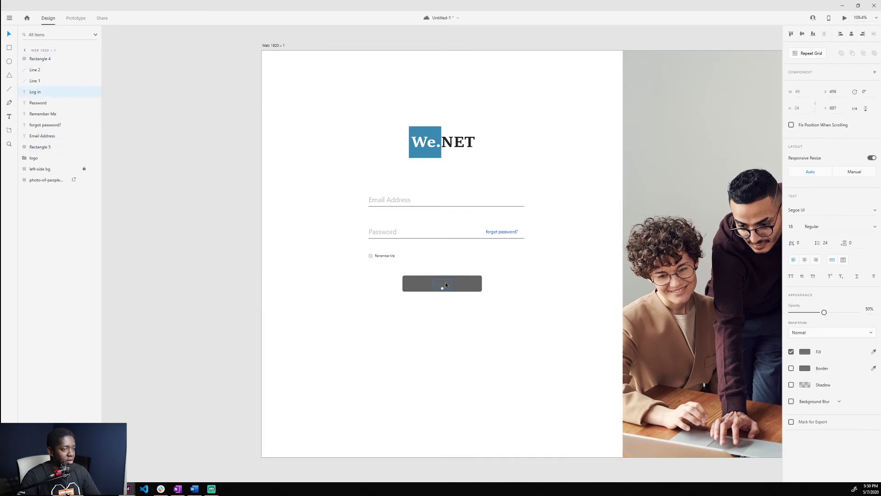
Step: Recolour the Log in label white (#FFFFFF) and raise its opacity to 100%
click(805, 351)
drag(700, 319, 688, 303)
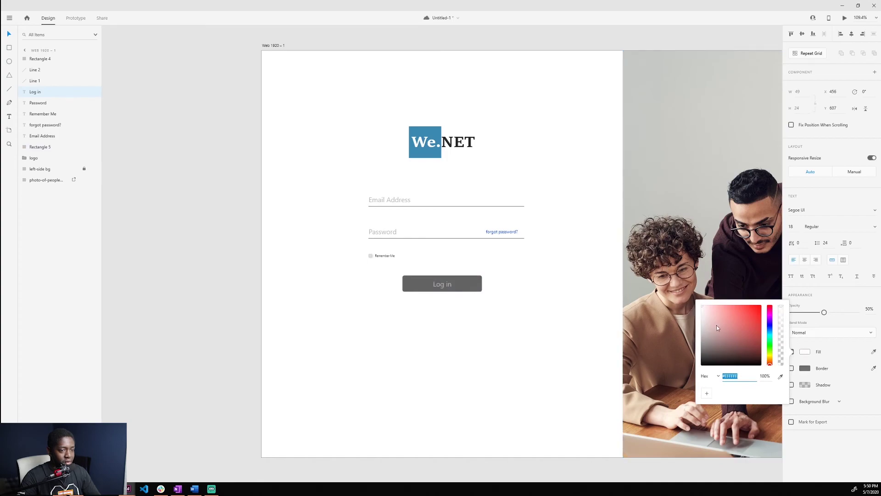
drag(824, 312, 865, 312)
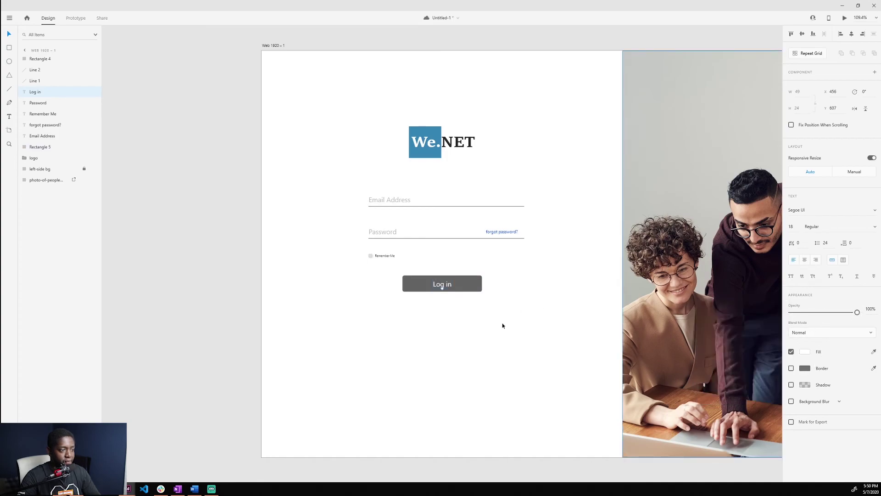
click(486, 344)
Step: Check how the Log in label is centred within its grey button
click(441, 285)
double_click(441, 285)
key(Escape)
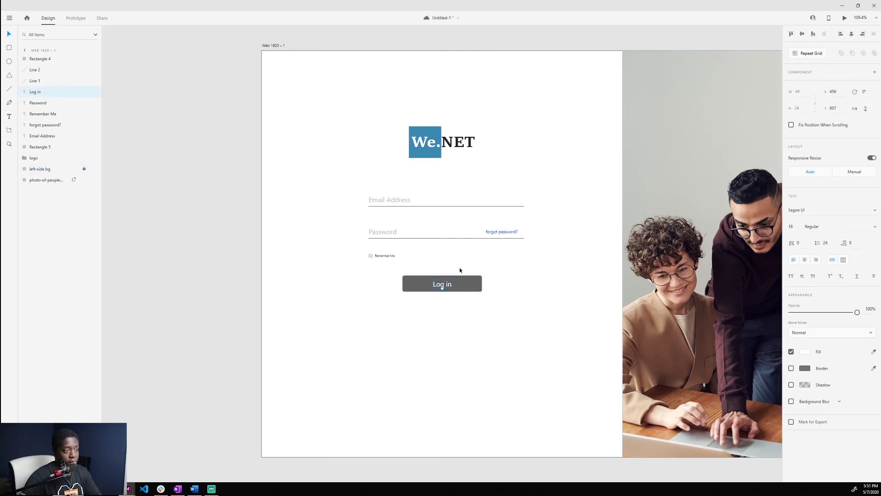
click(494, 326)
click(443, 286)
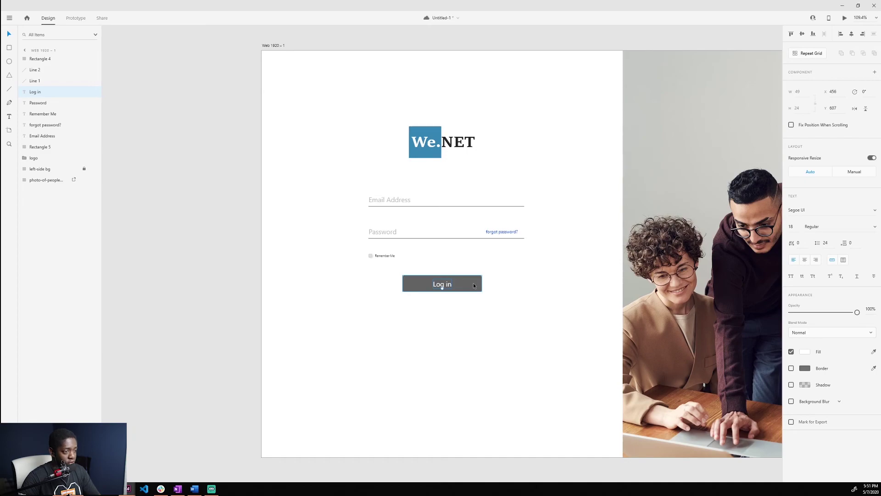
shift+click(474, 286)
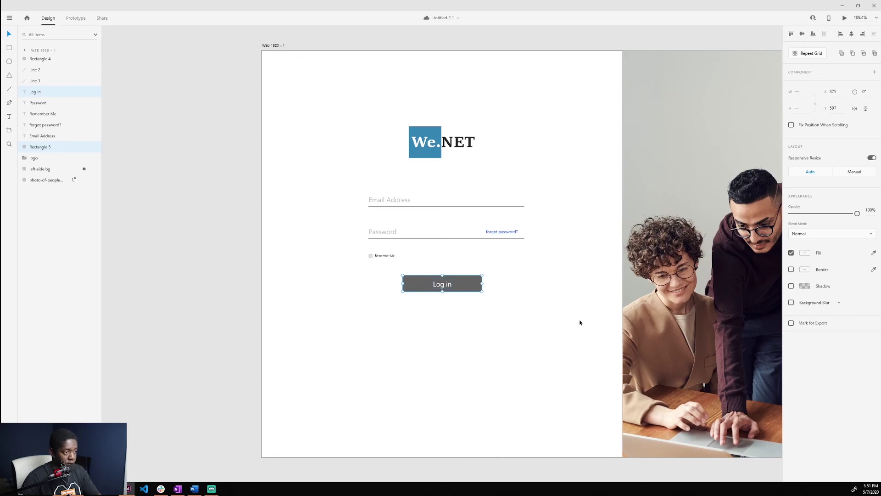
click(461, 324)
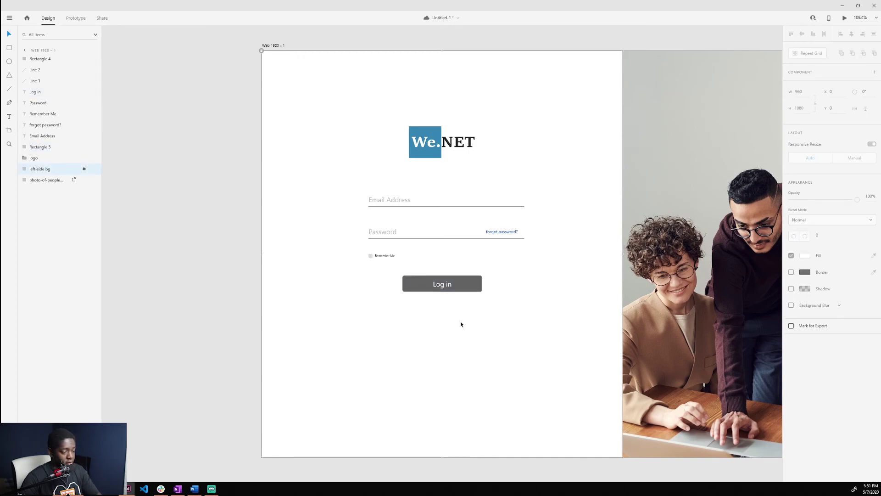
click(443, 287)
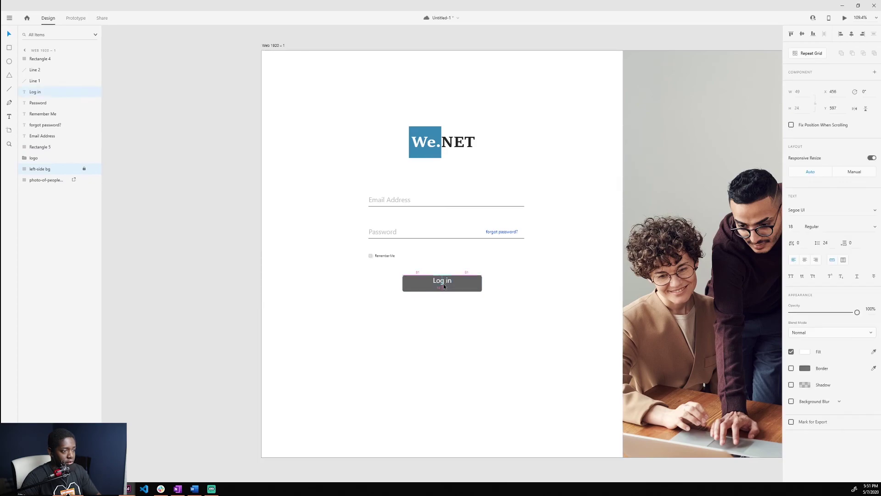
click(471, 287)
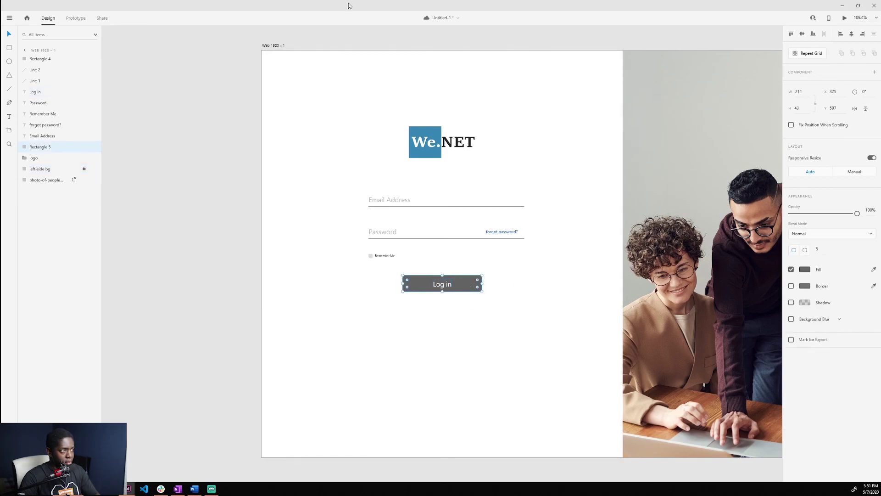
Step: Try to move the logo, field texts and lines, Remember Me label and Log in button down together by 50 px
click(278, 45)
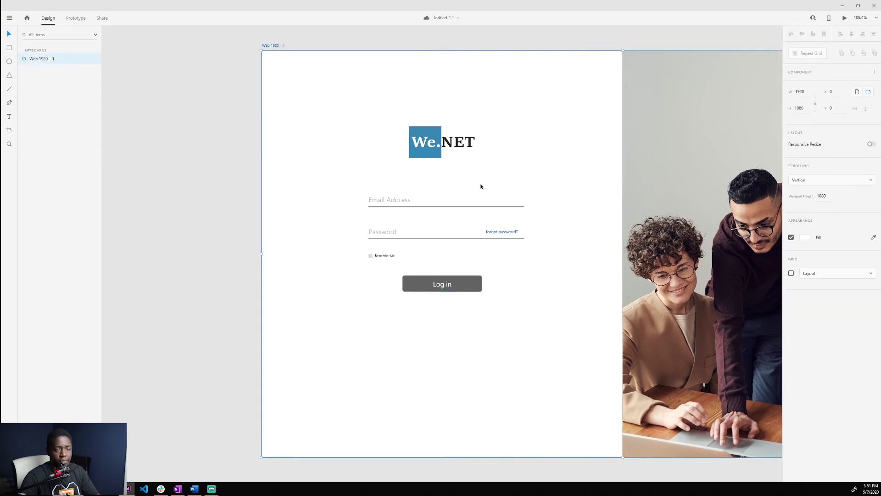
key(ctrl+0)
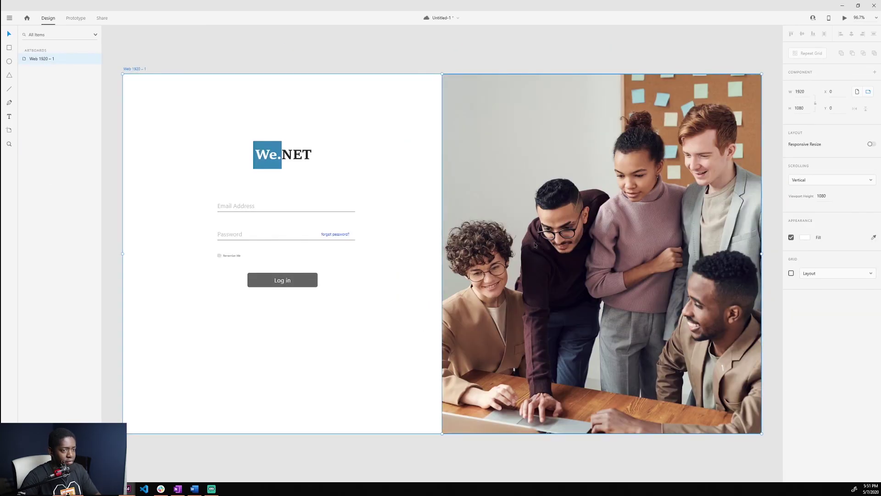
drag(227, 104, 419, 344)
key(shift+Down)
key(shift+Down)
key(shift+Down)
key(shift+Down)
key(shift+Down)
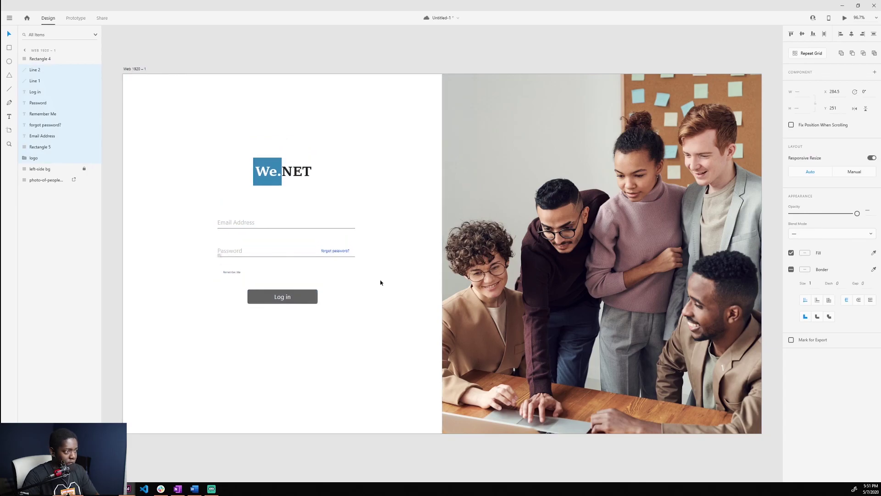
key(ctrl+z)
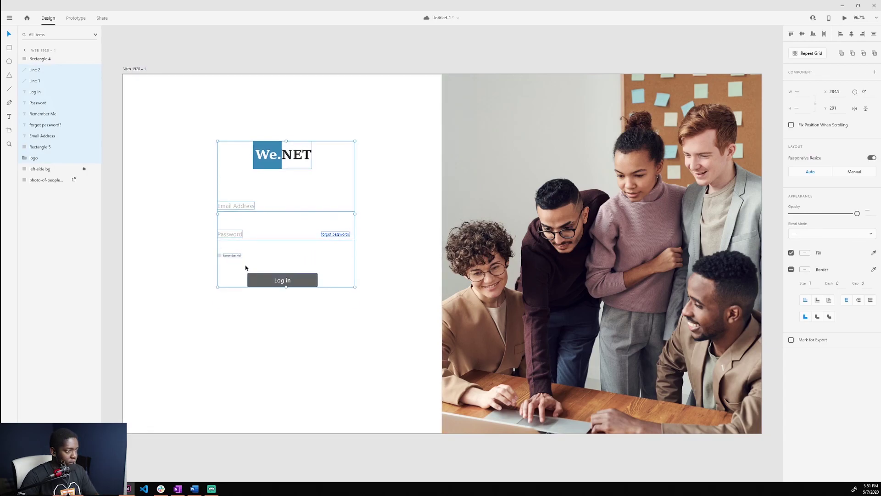
Step: Add the small checkbox square to the selected login elements and move the whole group down 90 px
shift+click(219, 255)
key(shift+Down)
key(shift+Down)
key(shift+Down)
key(shift+Down)
key(shift+Down)
key(shift+Down)
key(shift+Down)
key(shift+Down)
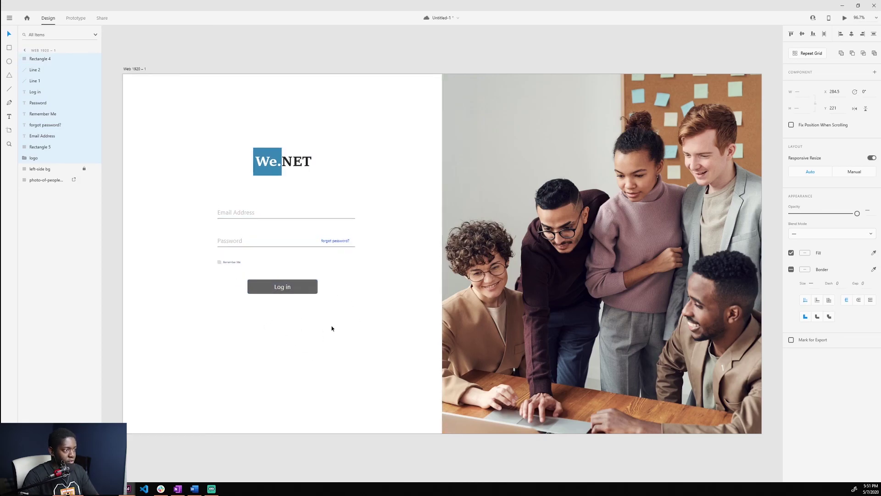
key(shift+Down)
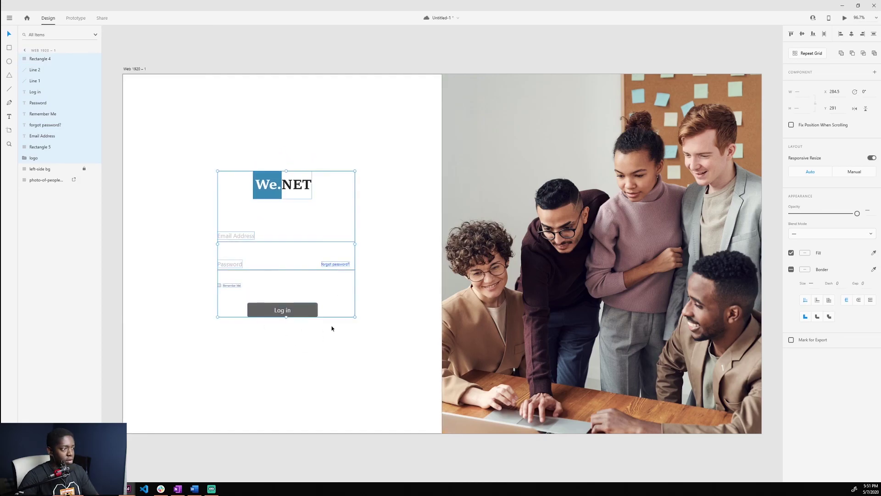
click(385, 420)
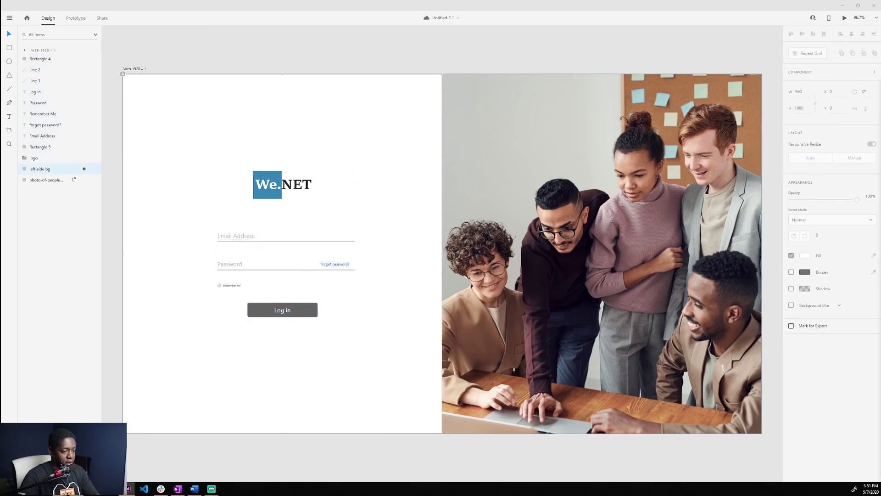
Step: Preview the login page in a separate window and shrink that window to check the layout
drag(880, 136, 497, 72)
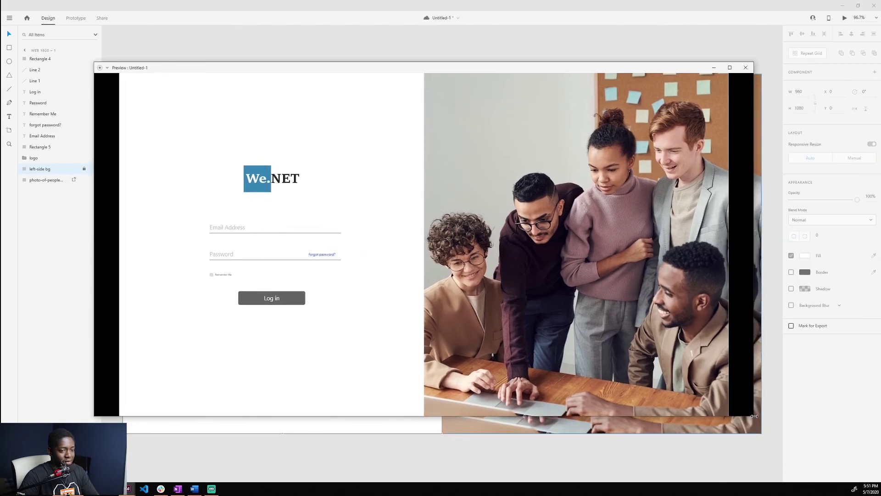
drag(753, 415, 562, 316)
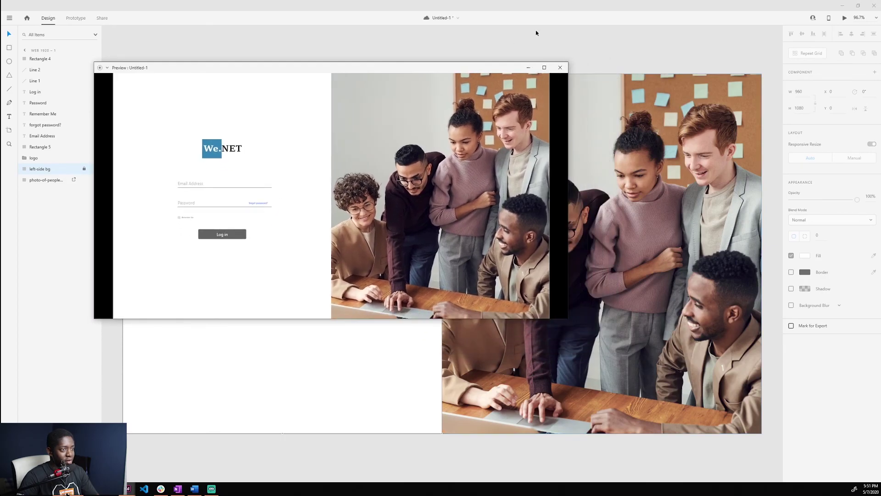